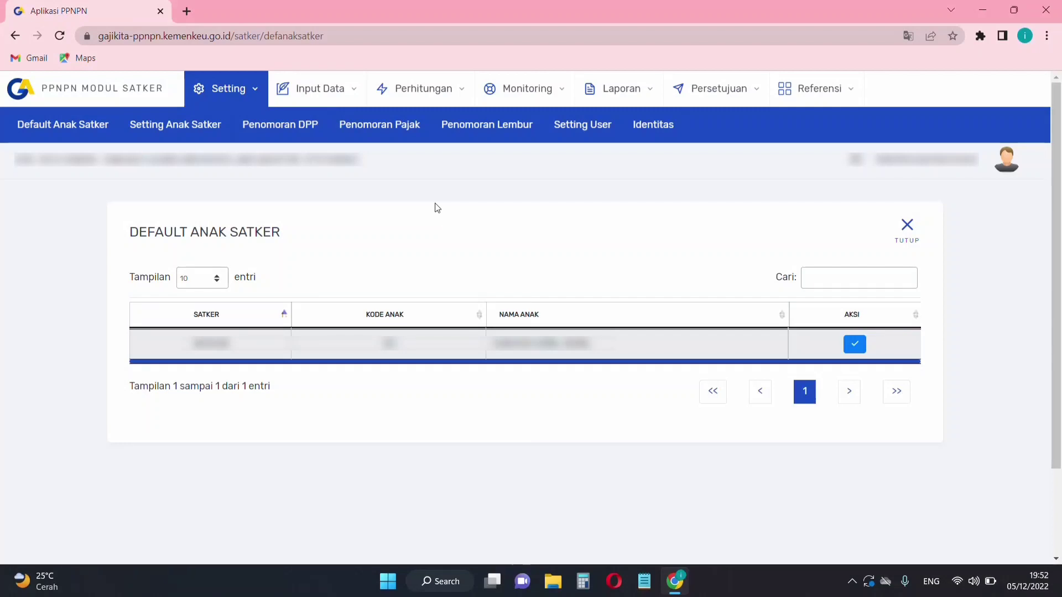
# - Add and save overtime number 000001 for child code 00 in the overtime numbering settings (Penomoran Lembur)
pyautogui.click(484, 137)
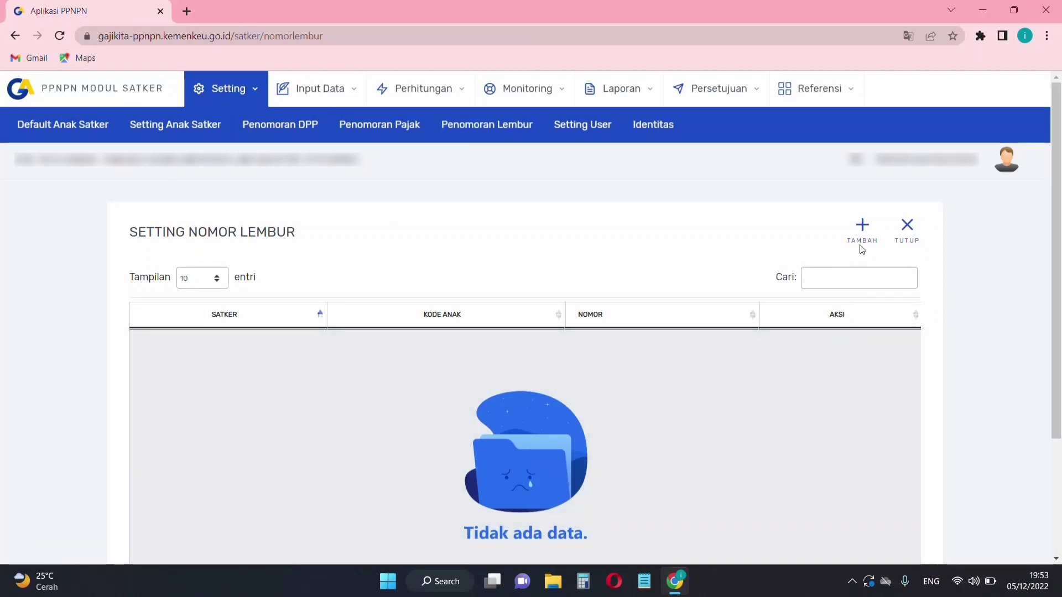
pyautogui.click(863, 227)
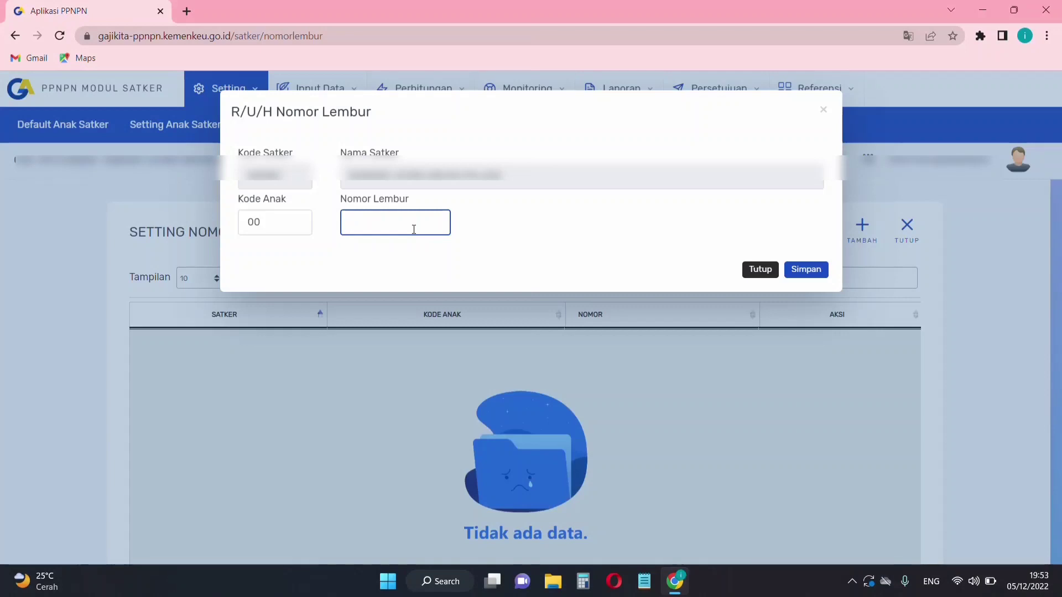
pyautogui.write('000001')
pyautogui.click(808, 274)
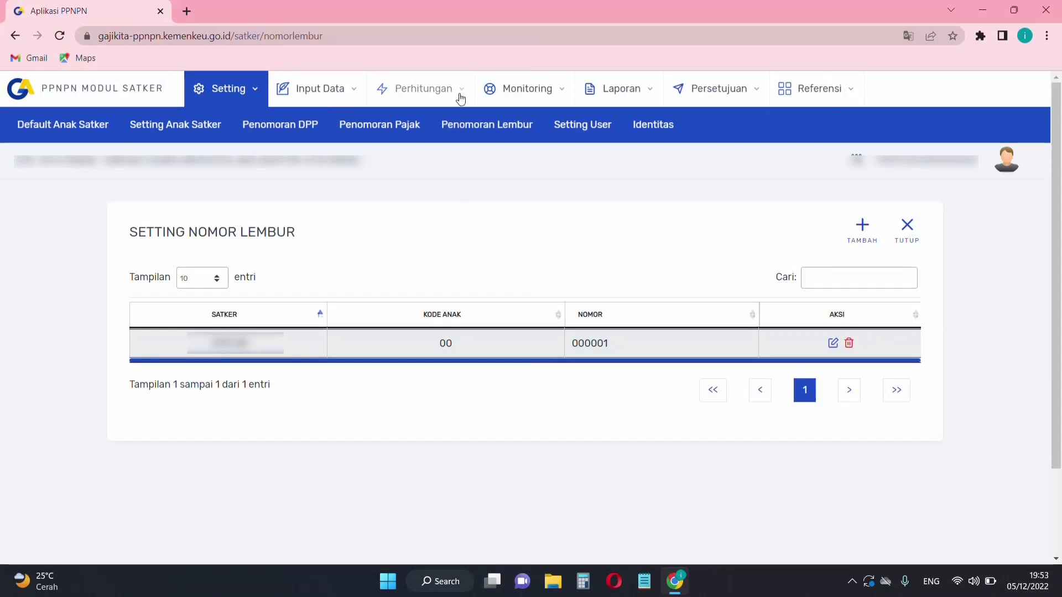
# - Start a new entry in the overtime payment list (Daftar Pembayaran Lembur) and set its period to November 2022
pyautogui.click(435, 101)
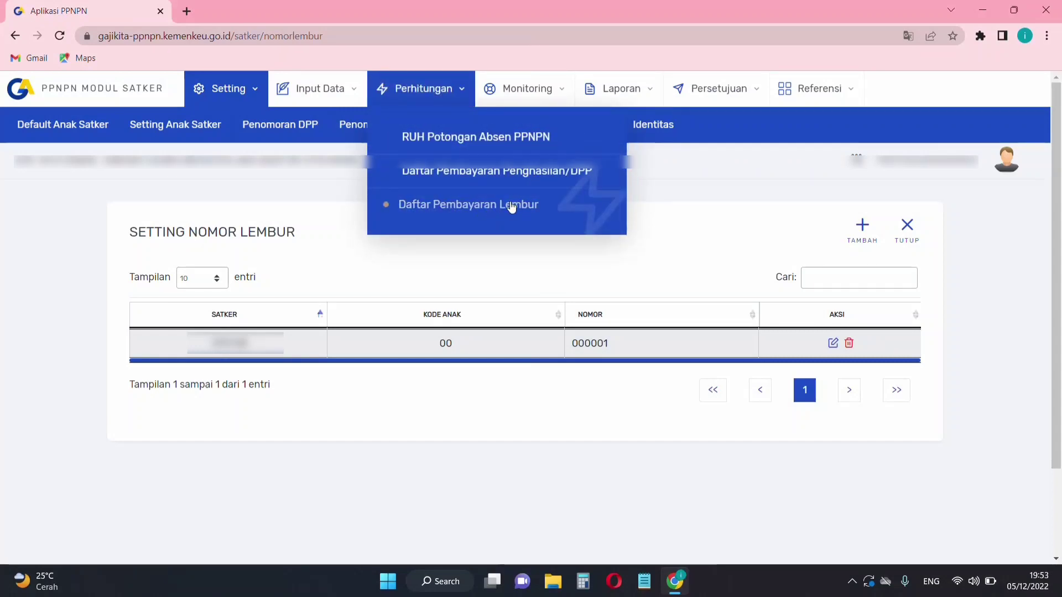
pyautogui.click(483, 205)
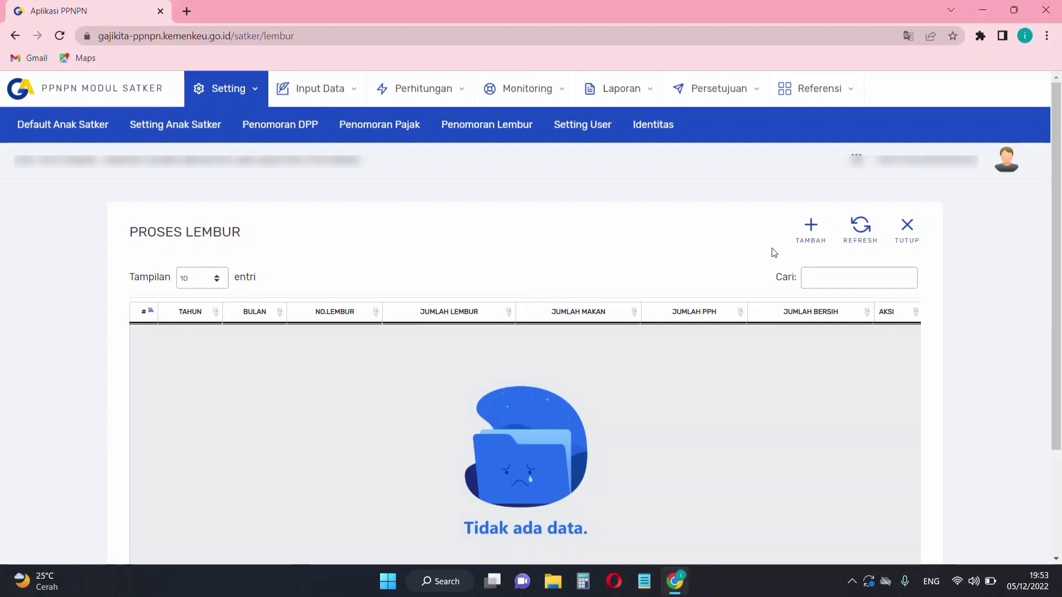
pyautogui.click(811, 231)
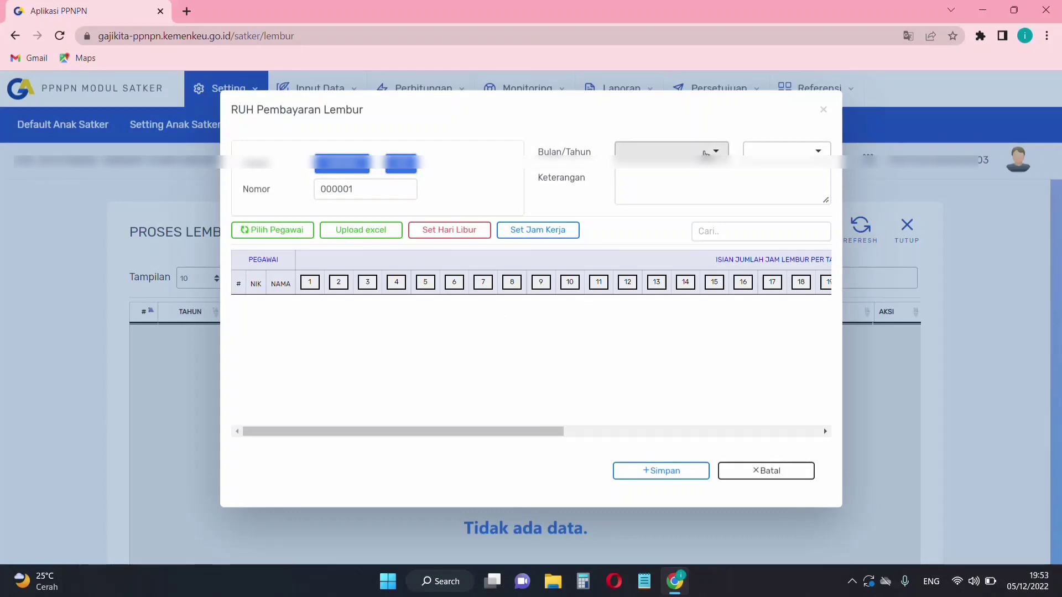
pyautogui.click(704, 153)
pyautogui.scroll(-2, 703, 287)
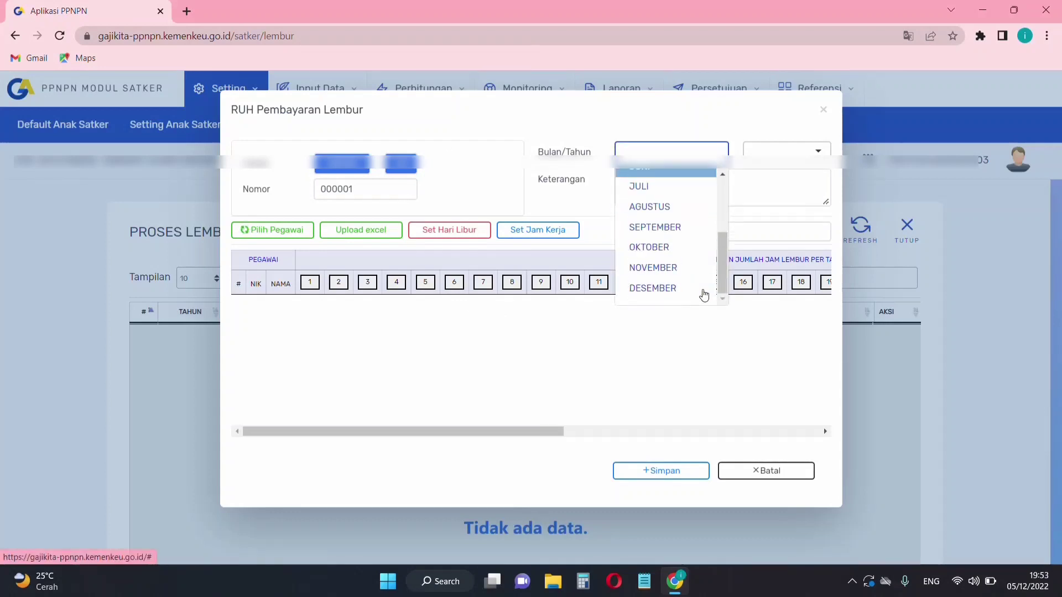
pyautogui.click(680, 269)
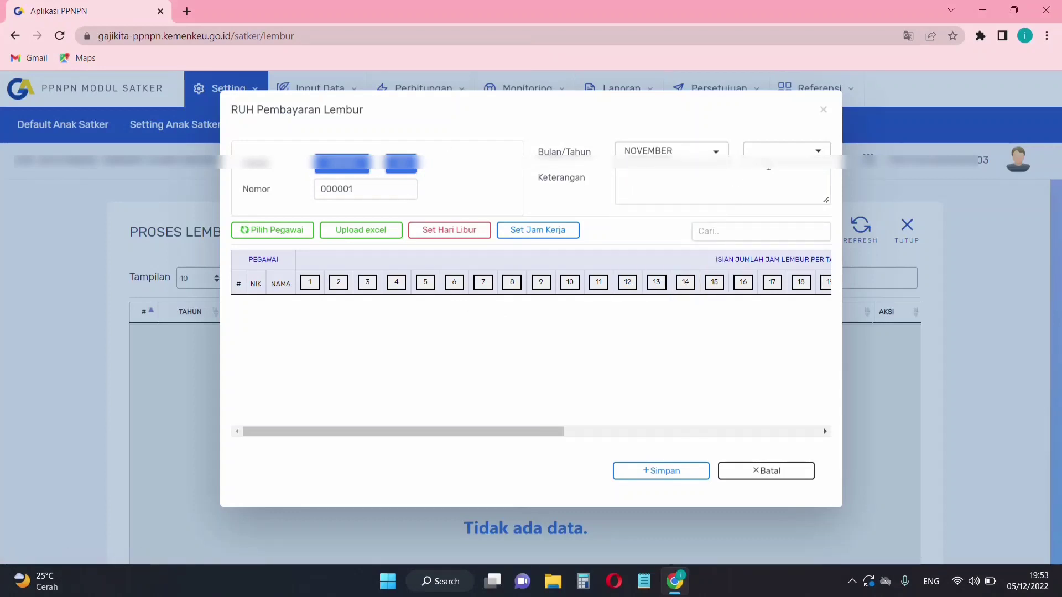
pyautogui.click(775, 153)
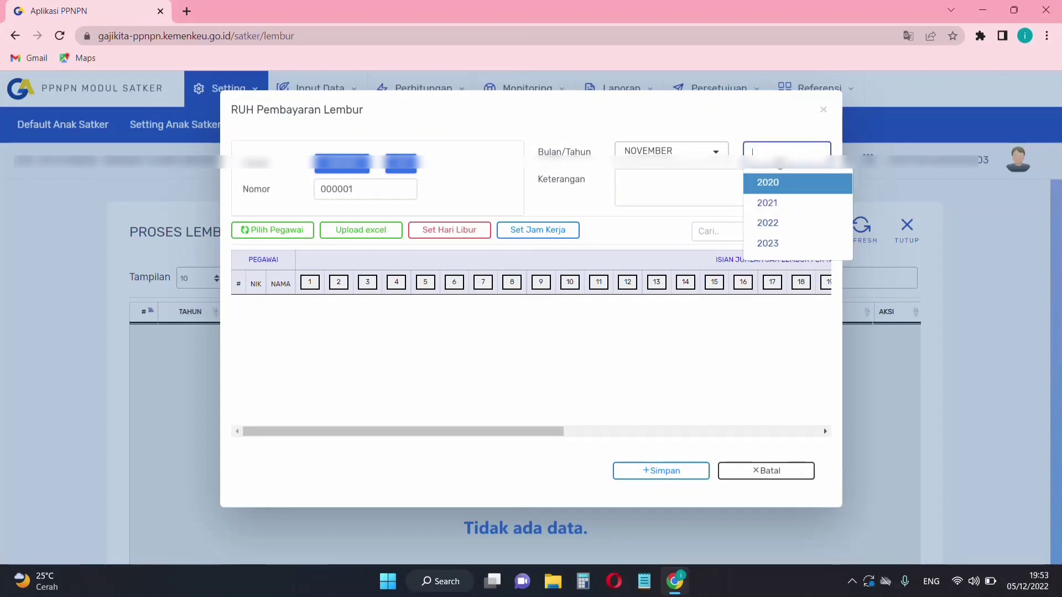
pyautogui.click(776, 224)
# - Enter "Pembayaran Lembur November" as the description of the overtime payment
pyautogui.click(674, 184)
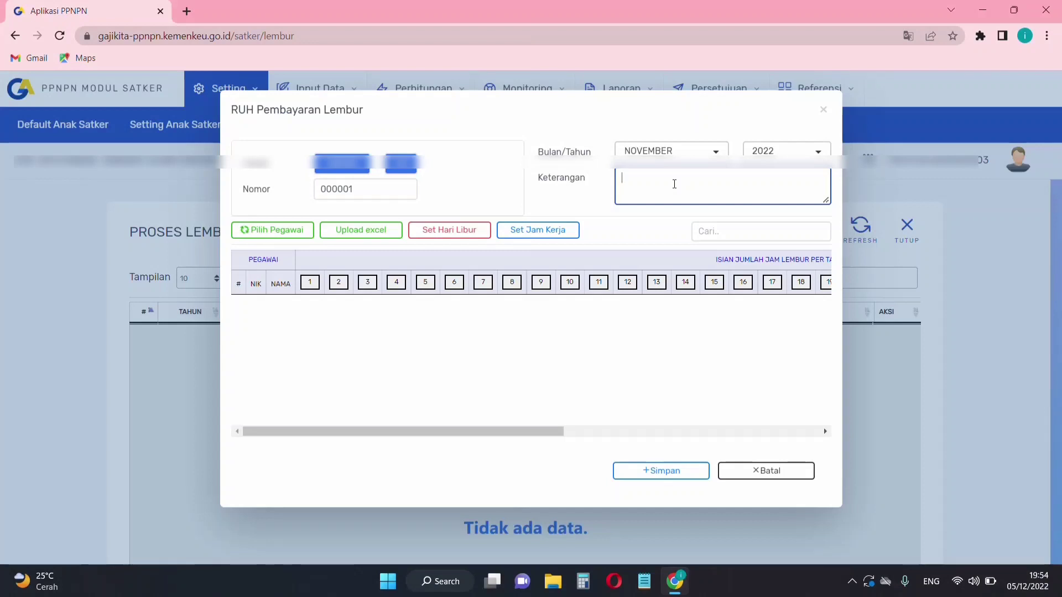
pyautogui.write('Pembayaran Lem')
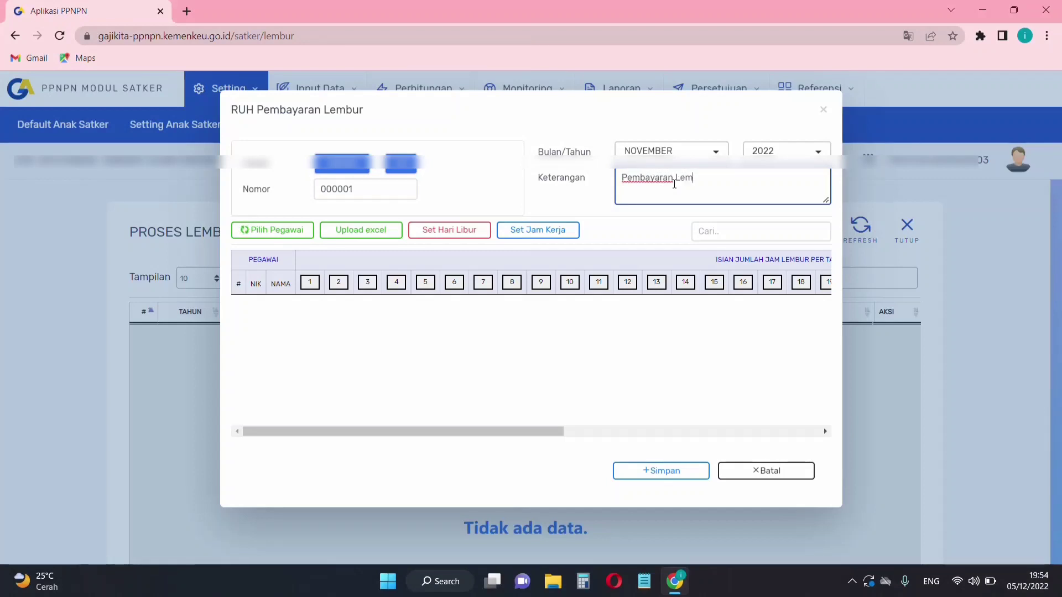
pyautogui.write('bur November')
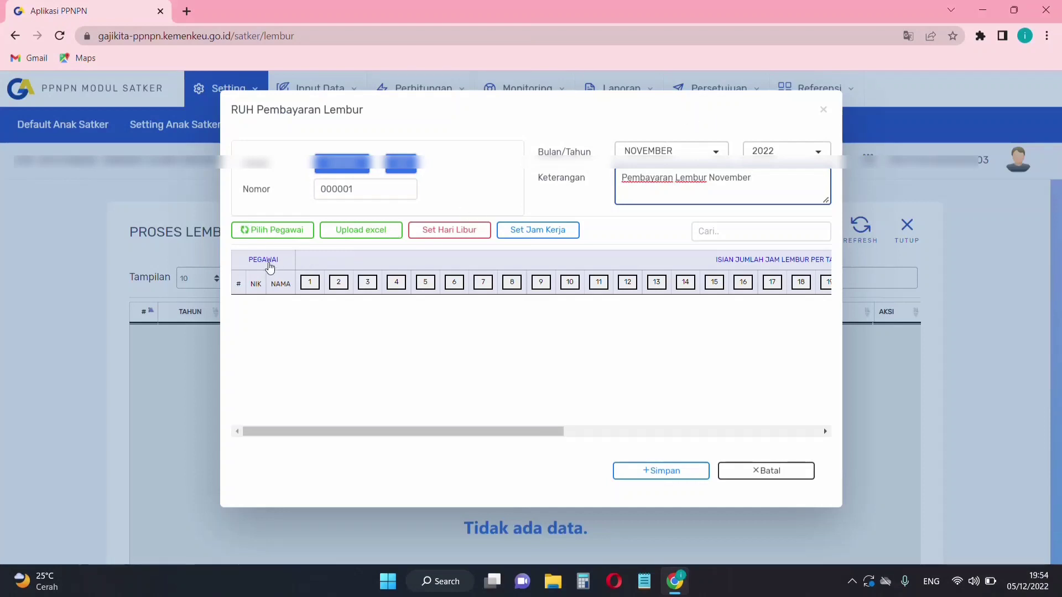
# - Select all employees from the employee list and add them to the overtime payment
pyautogui.click(284, 235)
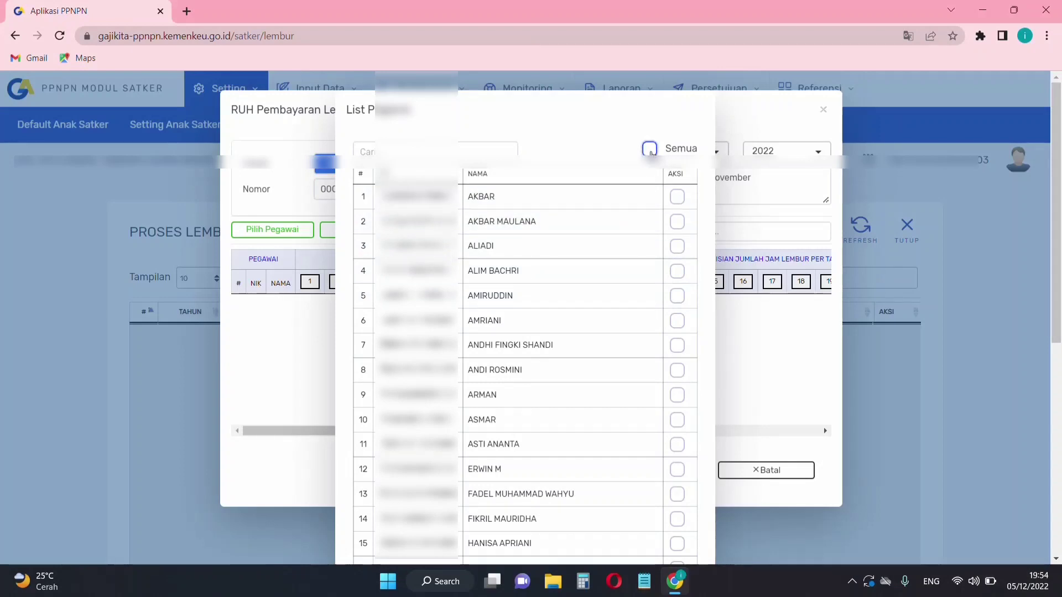
pyautogui.click(649, 149)
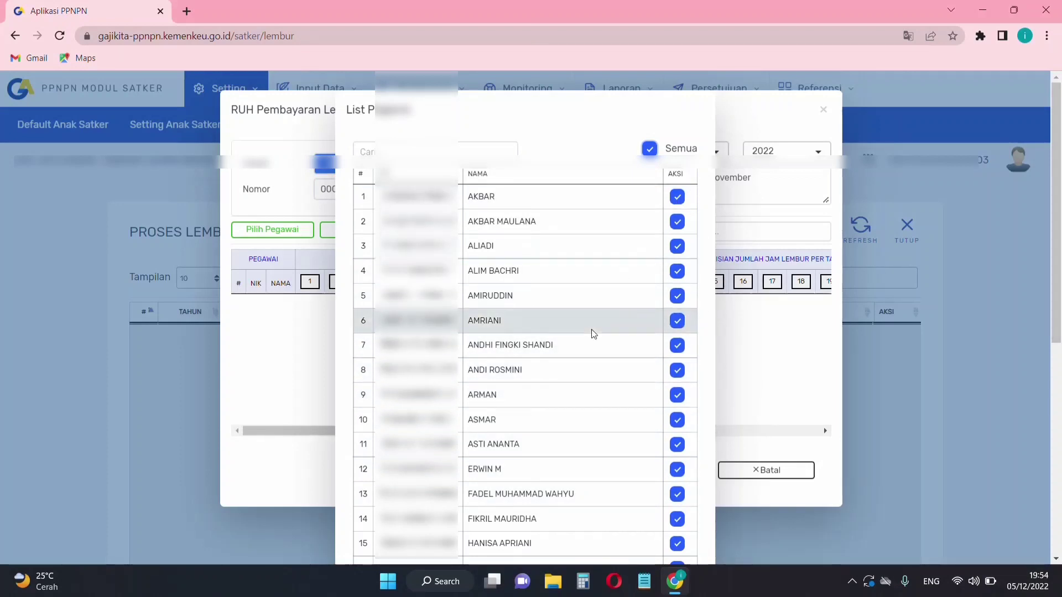
pyautogui.scroll(-1, 588, 356)
pyautogui.scroll(-6, 589, 357)
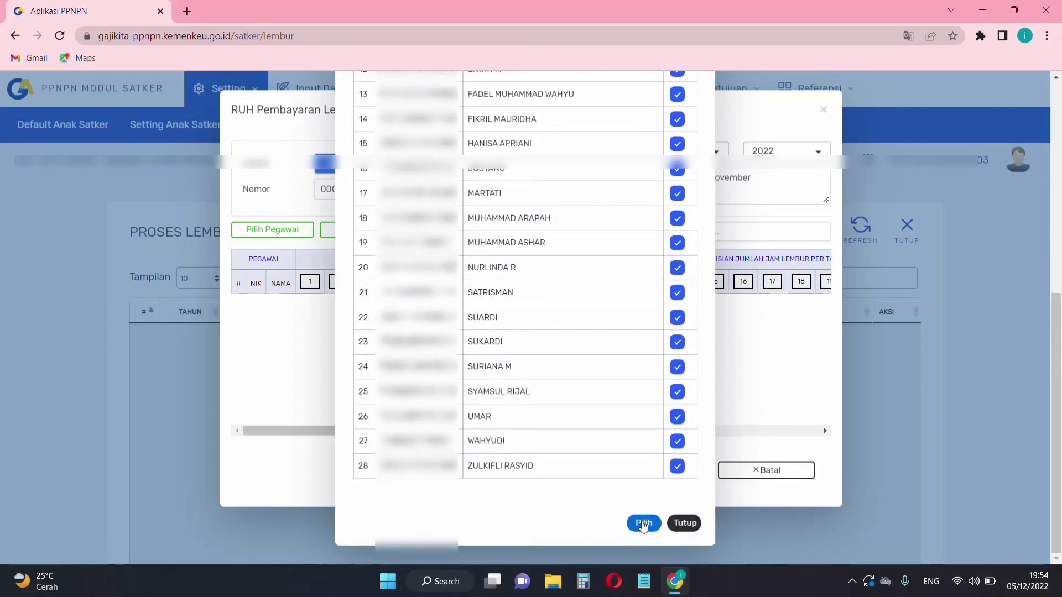
pyautogui.click(643, 524)
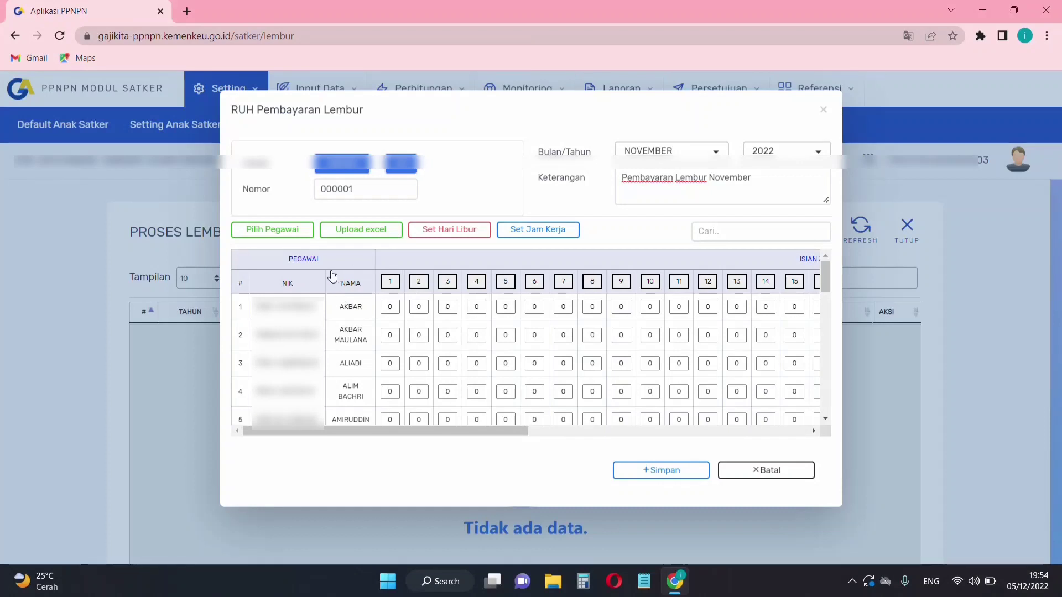
# - Load the November 2022 days off into the overtime grid through Set Hari Libur and review the date list
pyautogui.click(467, 236)
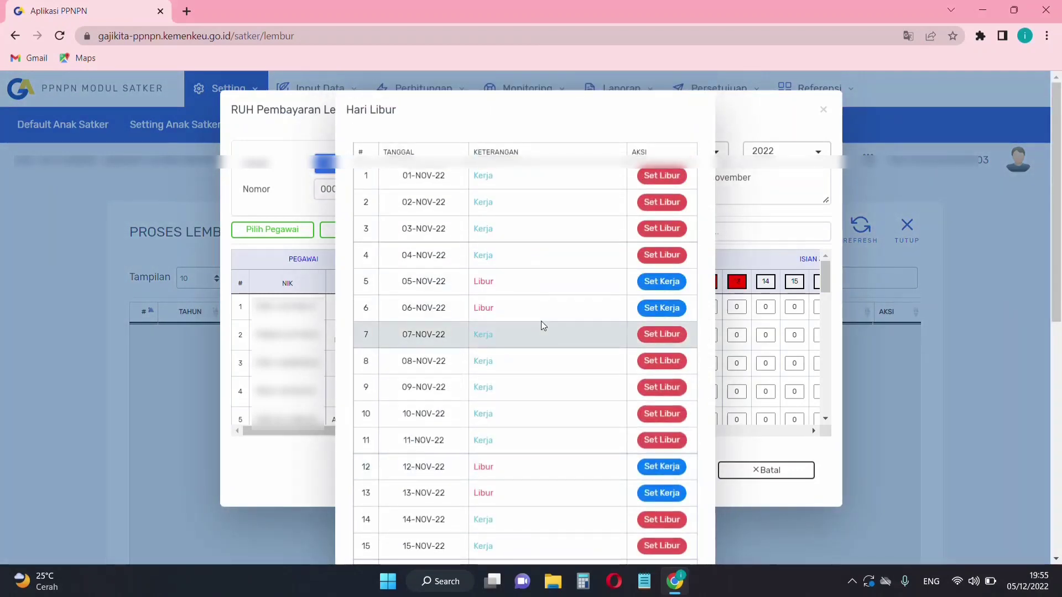
pyautogui.scroll(-5, 542, 325)
pyautogui.scroll(5, 542, 325)
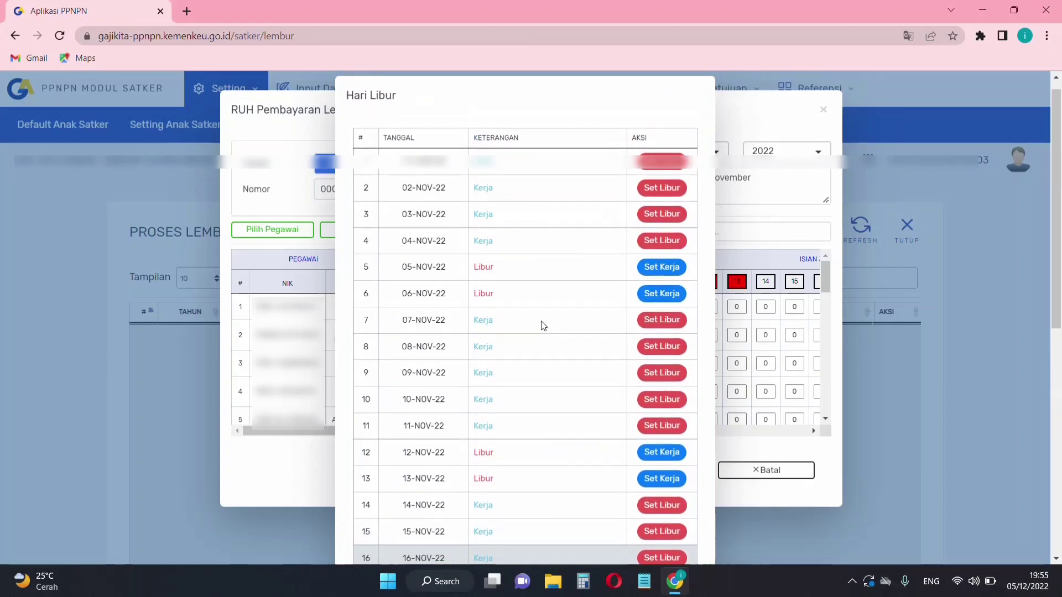
pyautogui.scroll(-1, 543, 326)
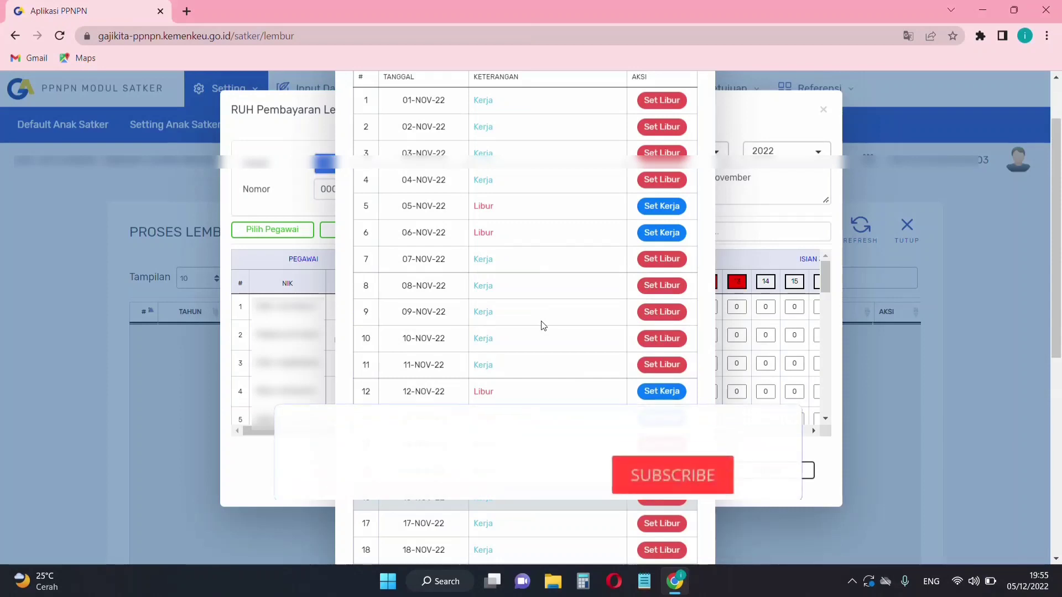
pyautogui.scroll(-3, 546, 362)
pyautogui.scroll(-5, 546, 362)
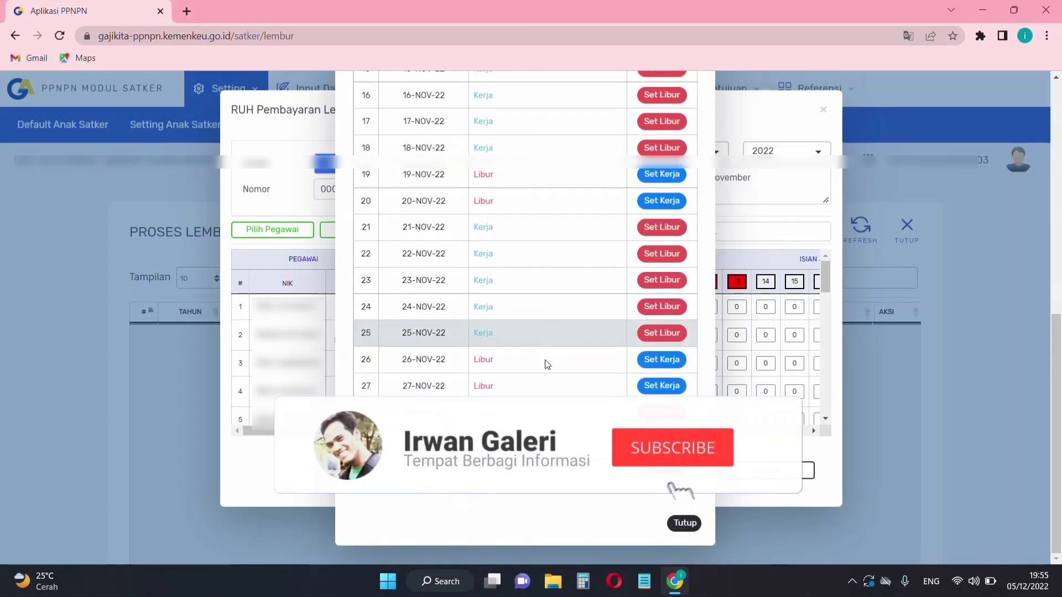
pyautogui.click(678, 531)
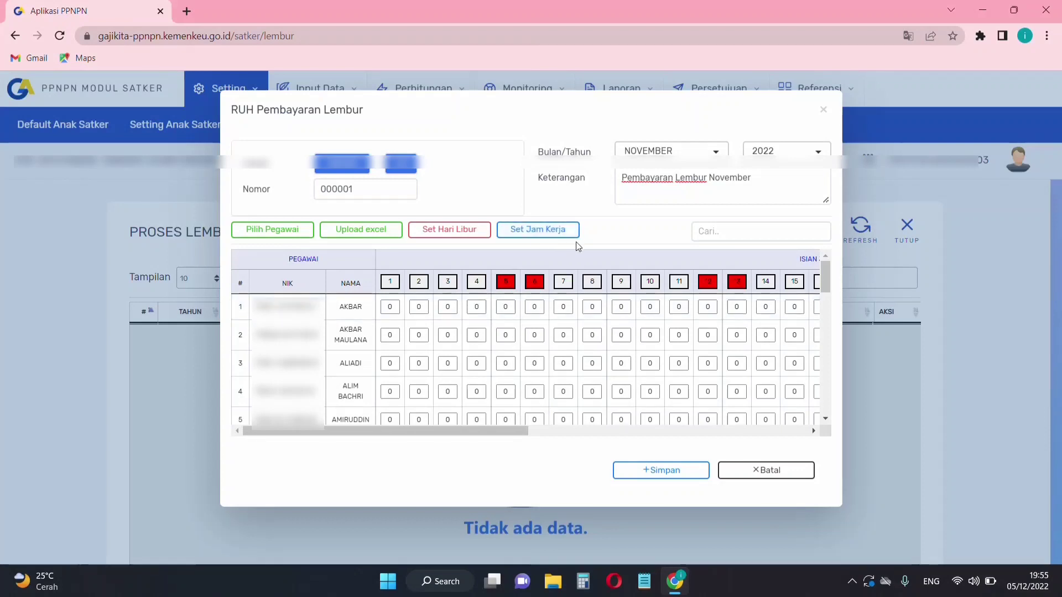
# - Set the overtime hours to 1 for 03-NOV-22, 2 for 05-NOV-22 and 3 for 08-NOV-22, and process them for all employees
pyautogui.click(531, 233)
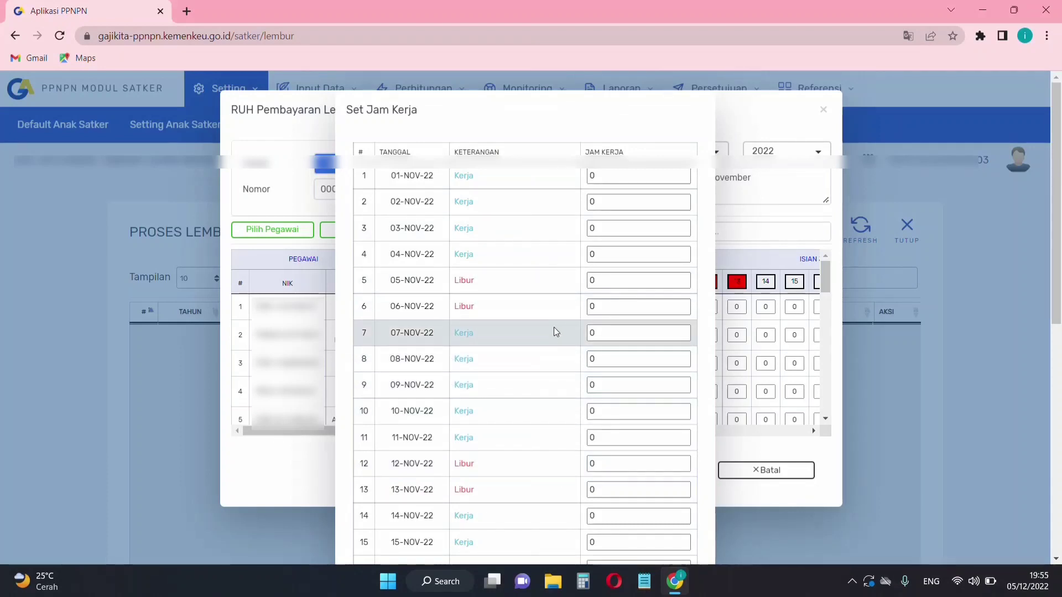
pyautogui.click(603, 225)
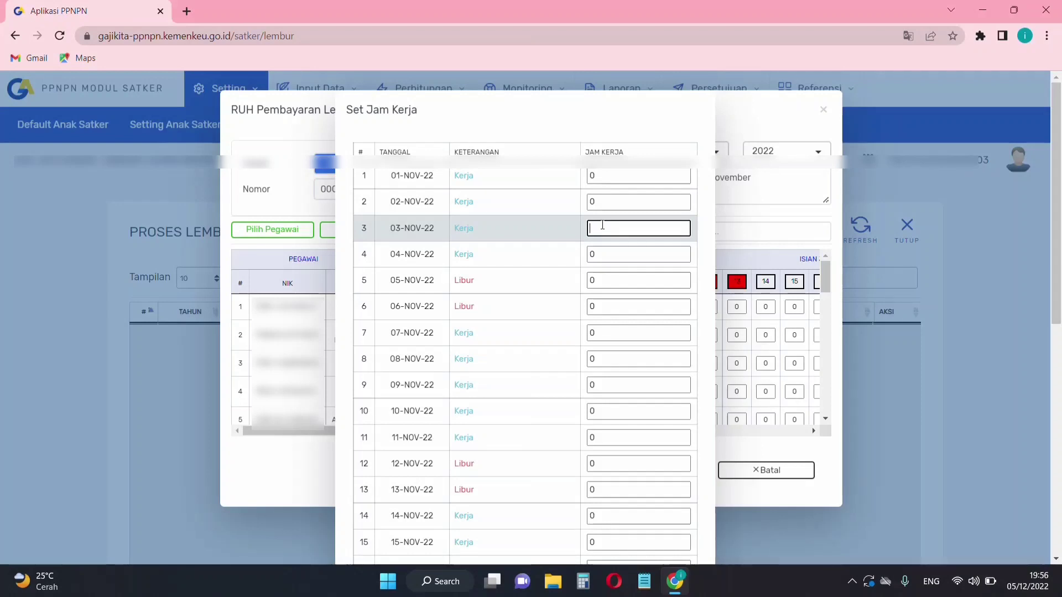
pyautogui.write('1')
pyautogui.click(614, 283)
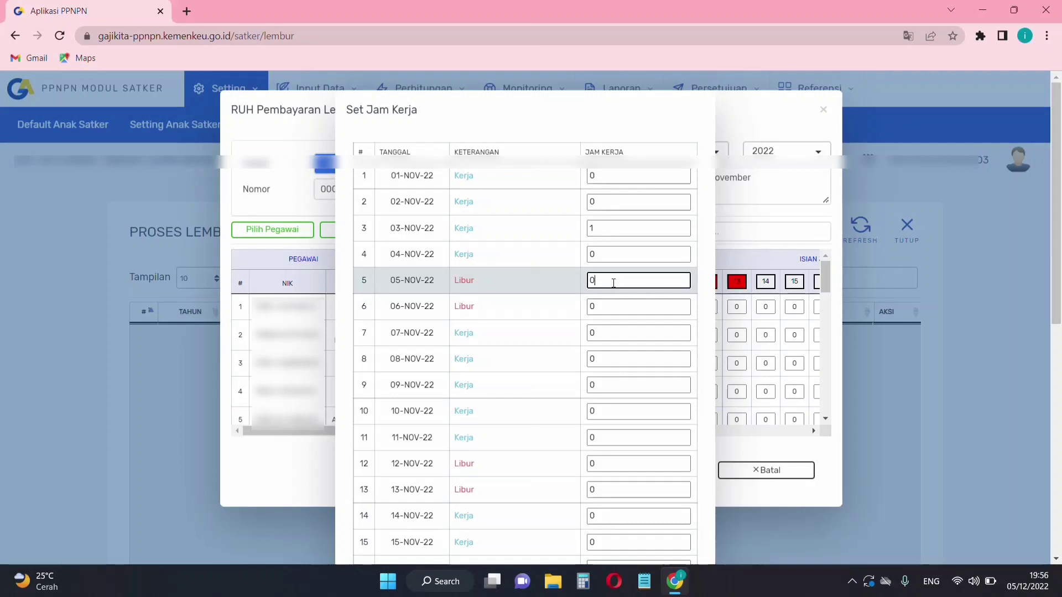
pyautogui.press('BackSpace')
pyautogui.click(610, 362)
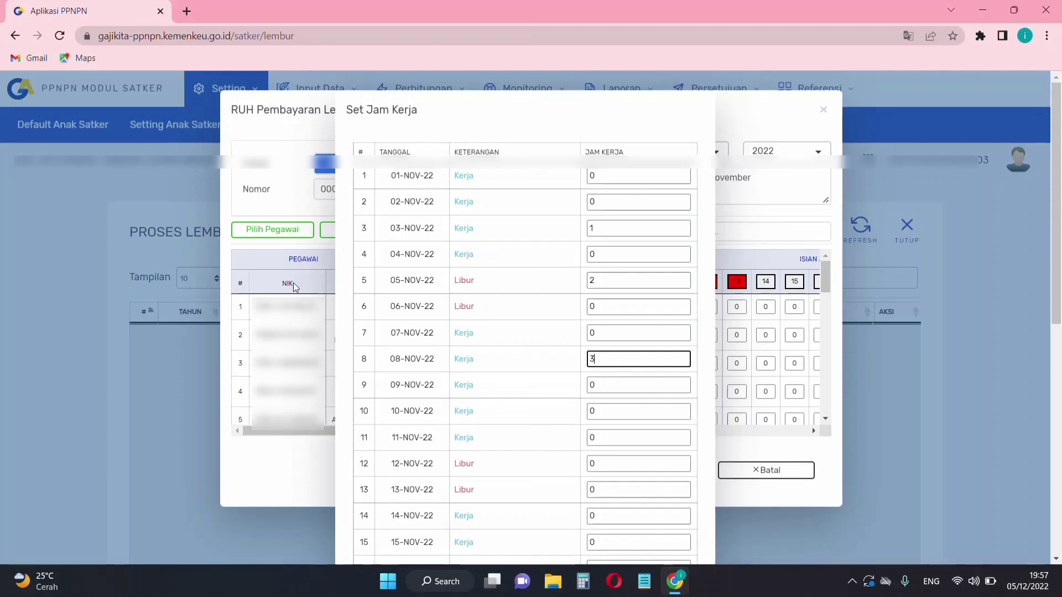
pyautogui.scroll(-7, 548, 376)
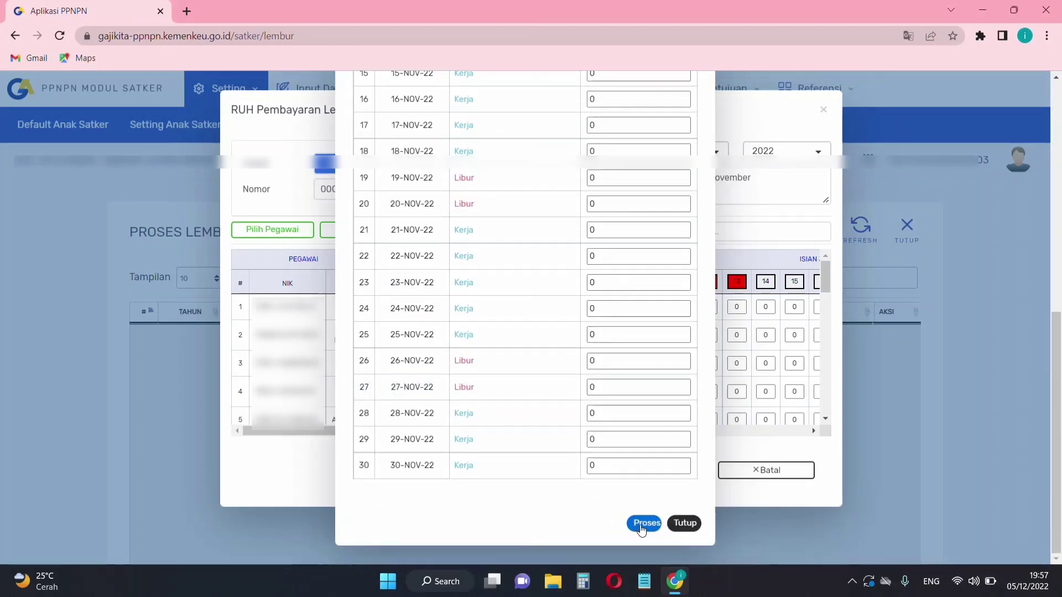
pyautogui.click(642, 523)
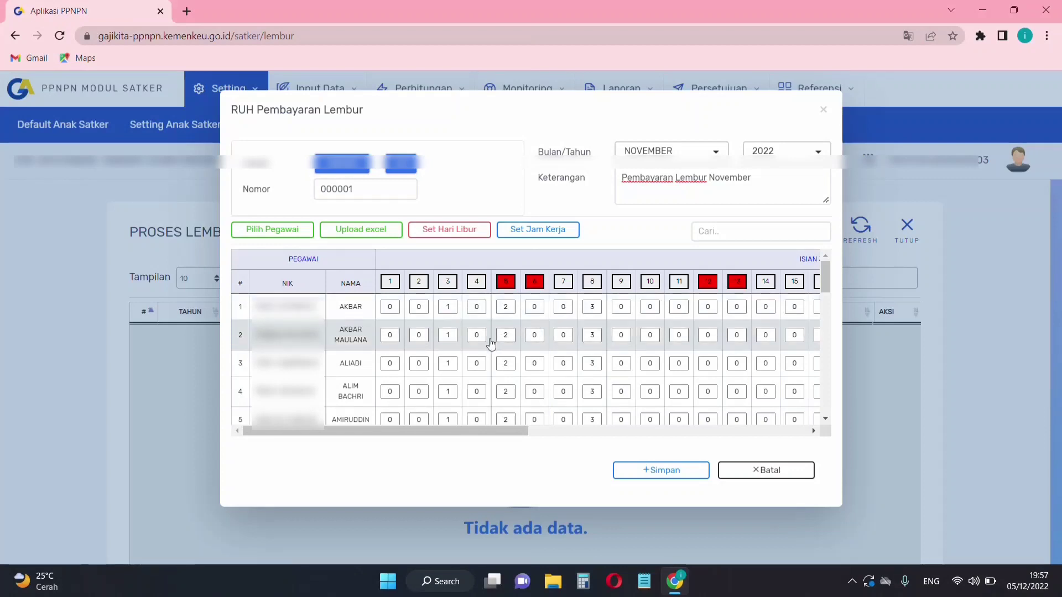
# - Examine the overtime hours per date across all employee rows and date columns of the grid
pyautogui.scroll(-3, 491, 344)
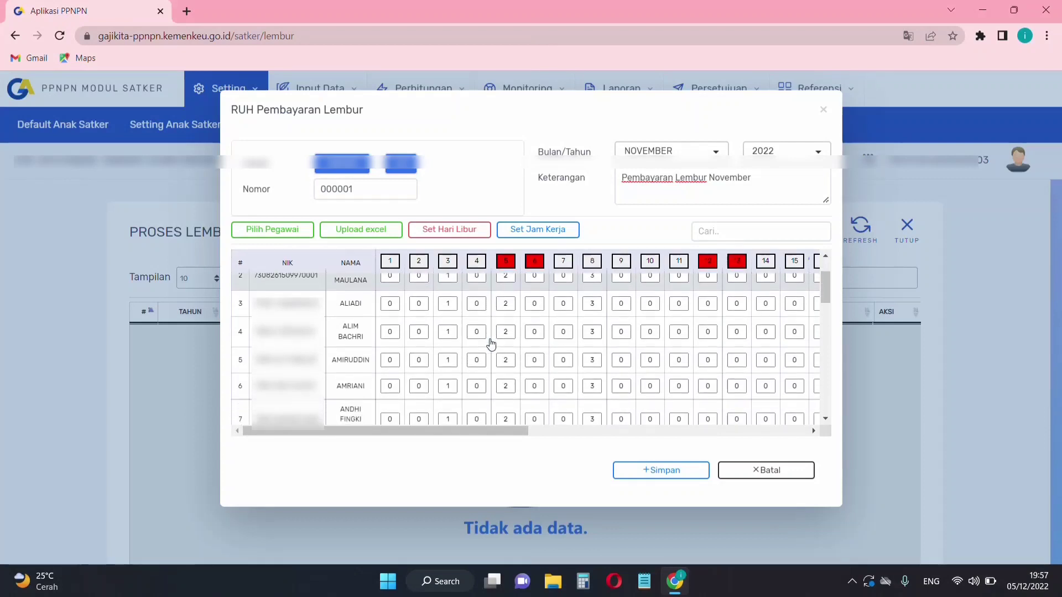
pyautogui.scroll(-5, 491, 344)
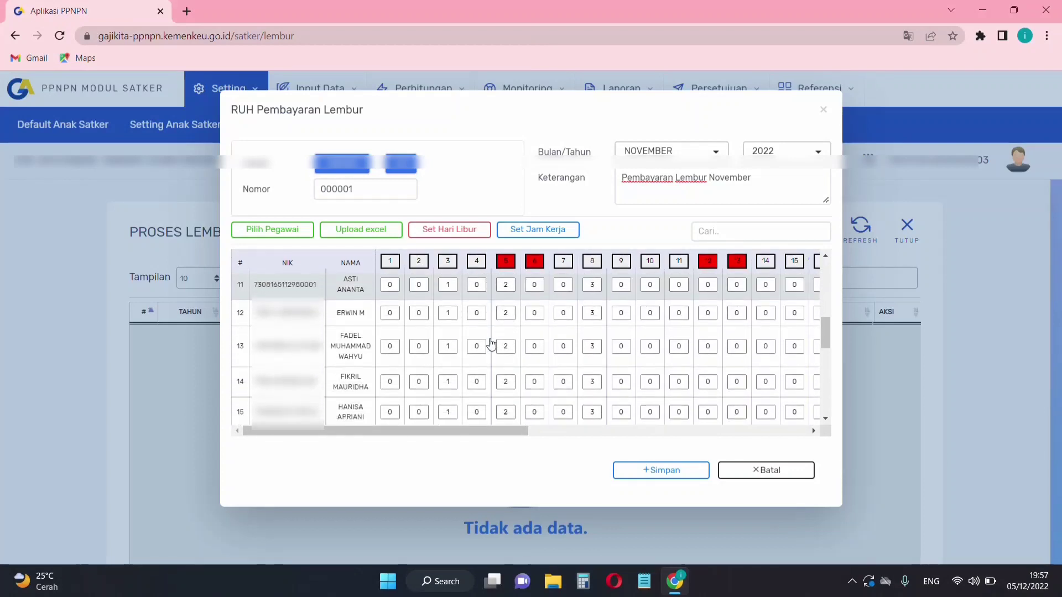
pyautogui.scroll(-4, 491, 344)
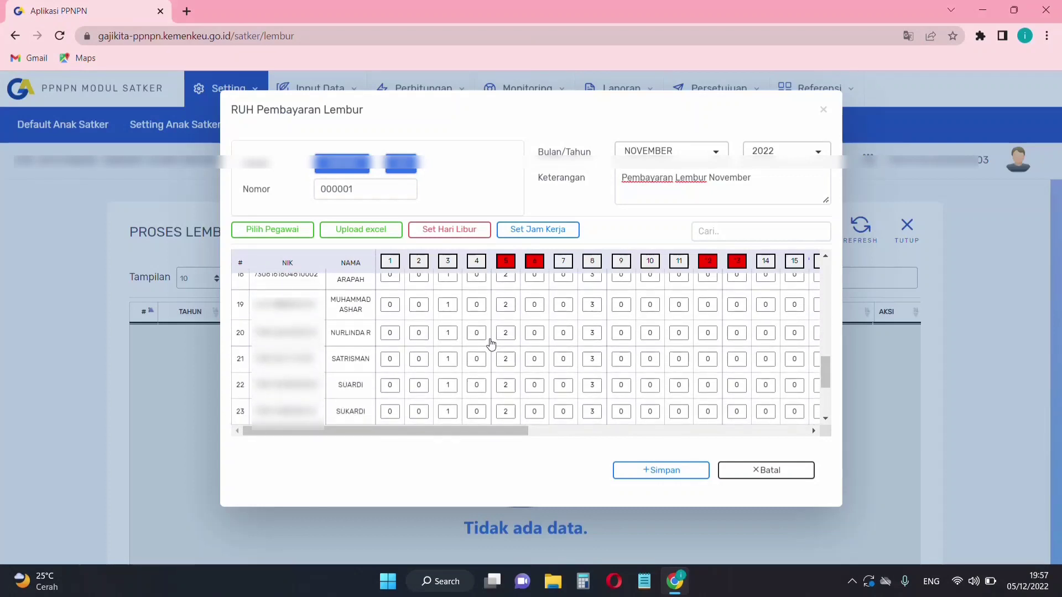
pyautogui.scroll(-2, 491, 344)
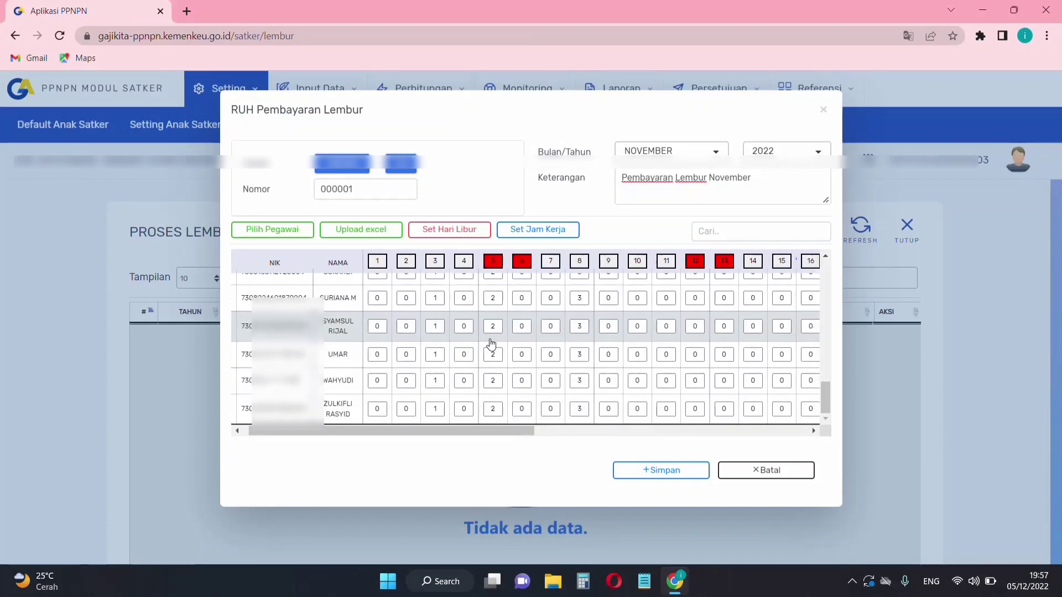
pyautogui.hscroll(3, 498, 344)
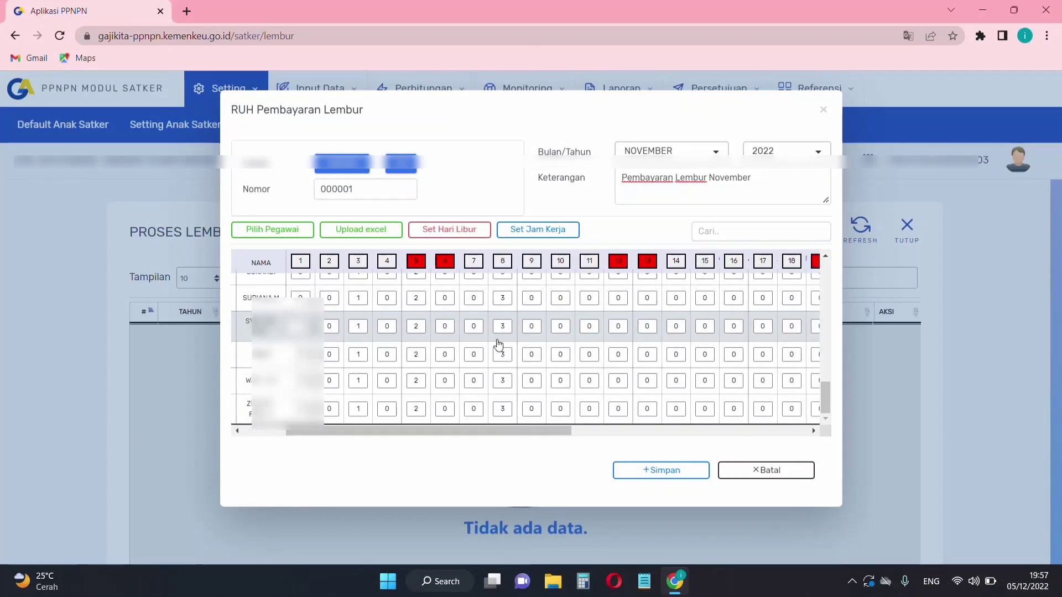
pyautogui.hscroll(-3, 498, 344)
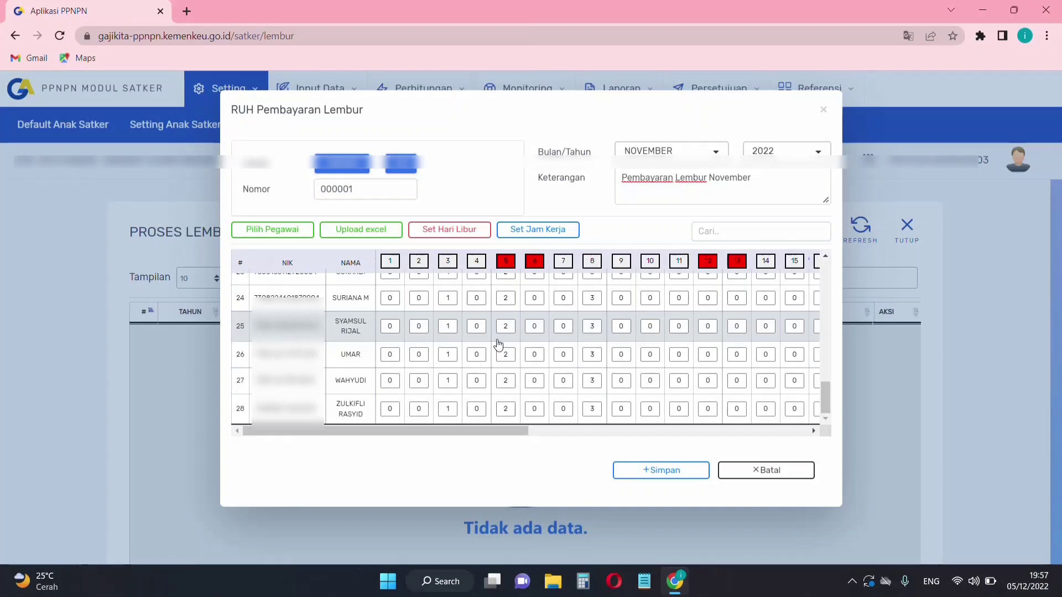
pyautogui.scroll(15, 499, 345)
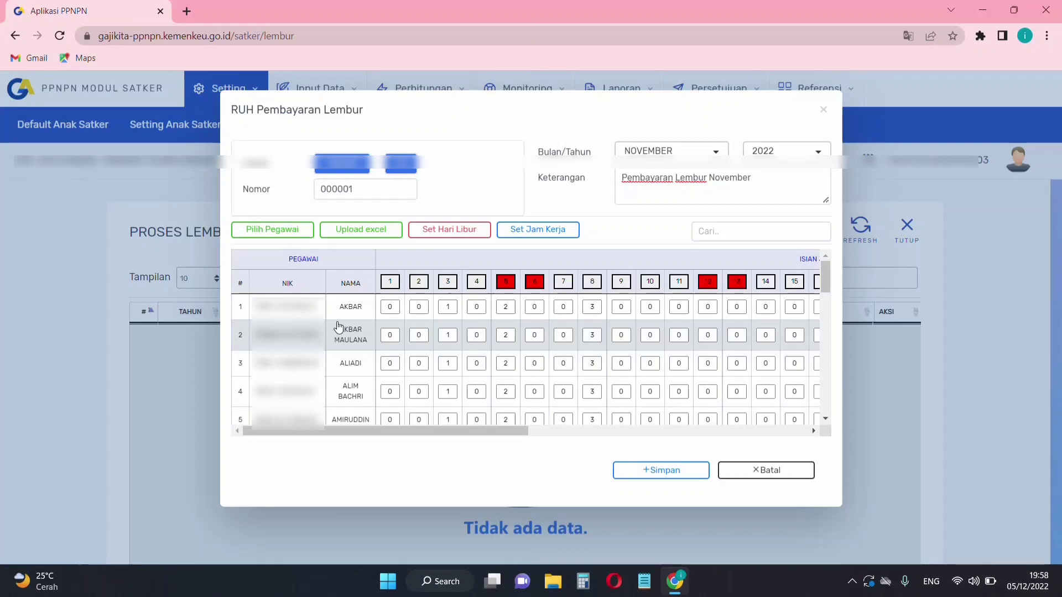
pyautogui.hscroll(5, 354, 363)
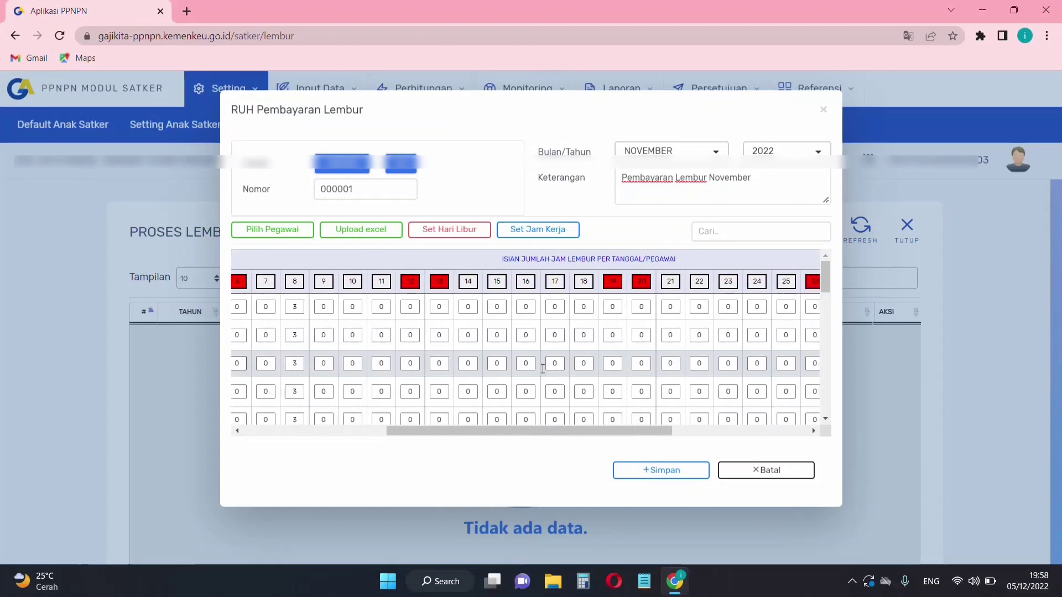
# - Set the overtime hours of the first employee in the grid to 5 for 10 November
pyautogui.hscroll(5, 542, 369)
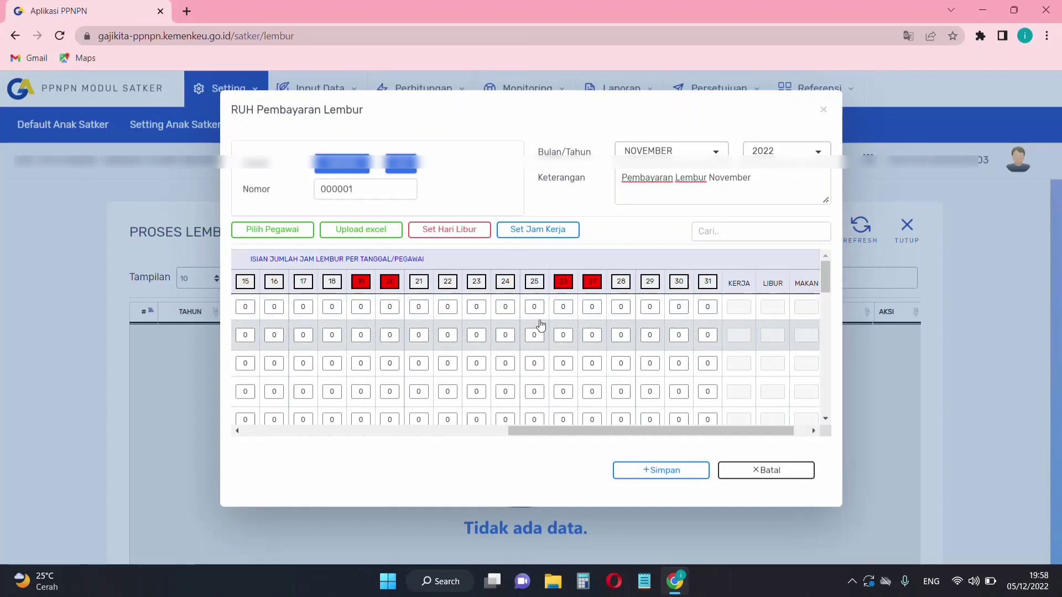
pyautogui.hscroll(-10, 541, 325)
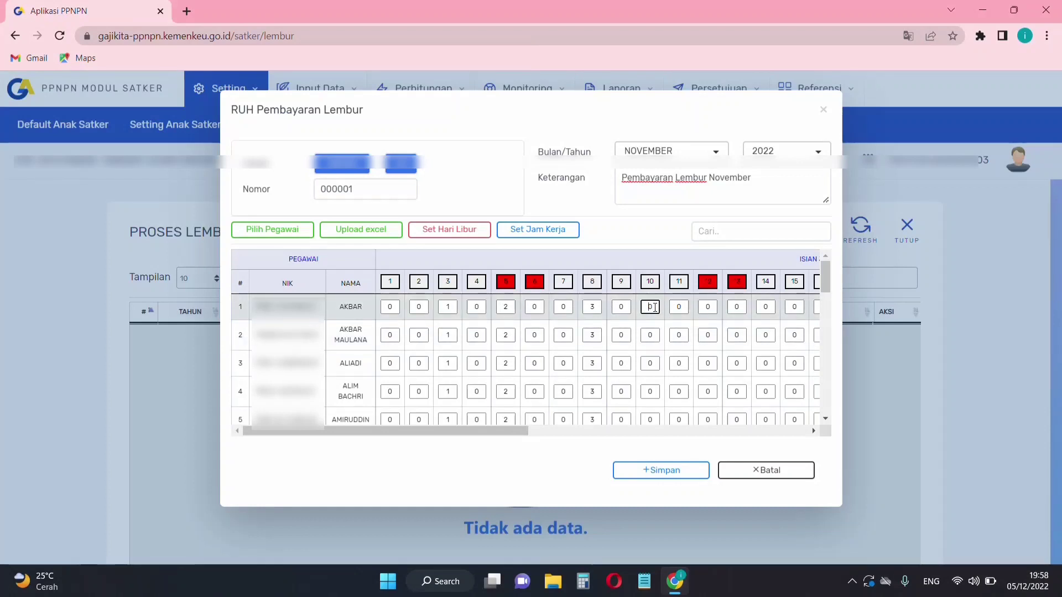
pyautogui.press('Delete')
pyautogui.write('5')
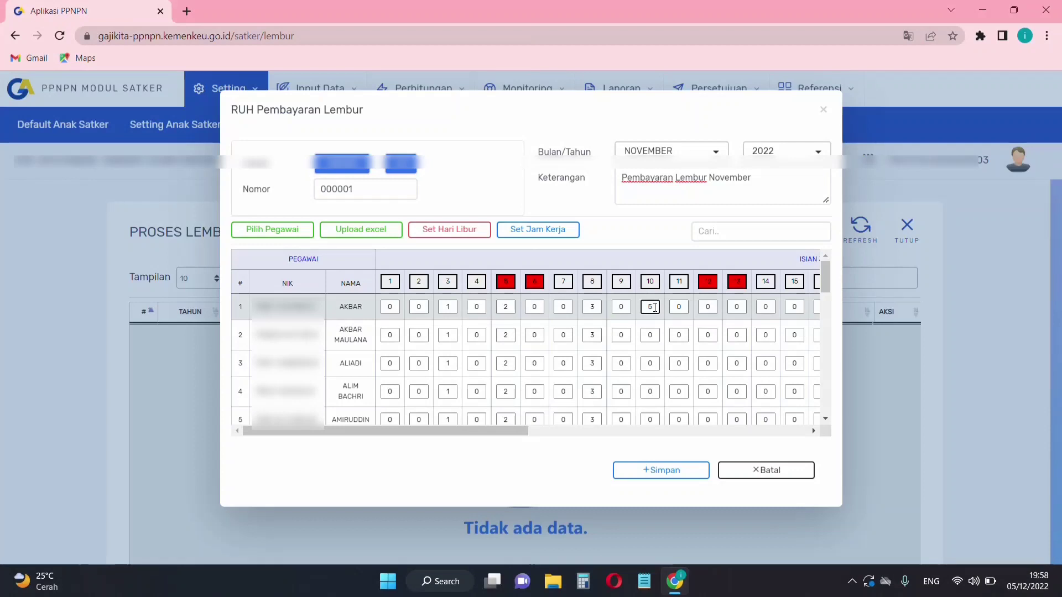
pyautogui.click(715, 308)
pyautogui.write('7')
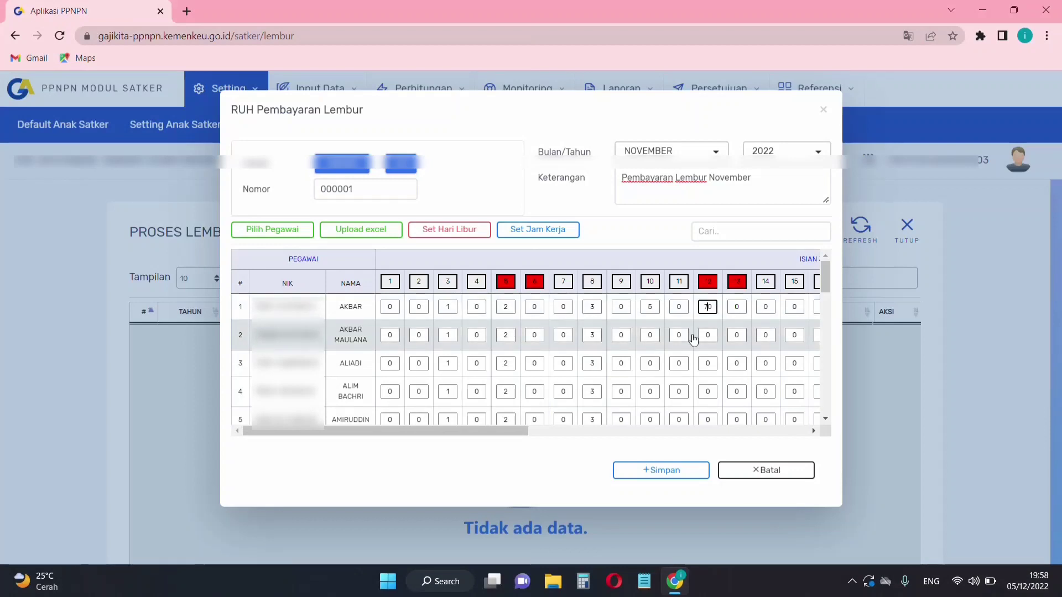
pyautogui.press('Delete')
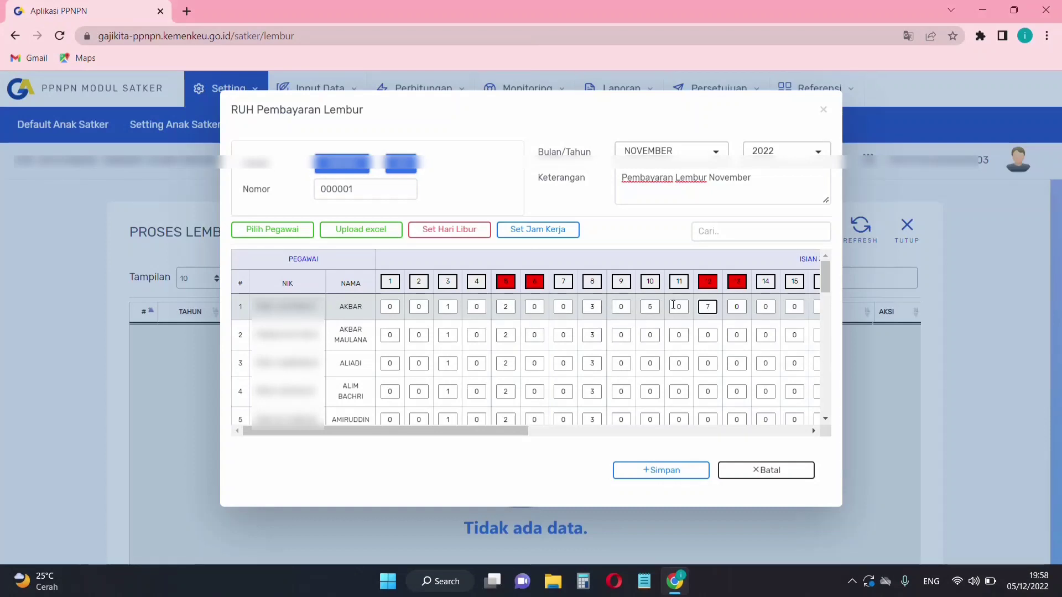
pyautogui.press('BackSpace')
pyautogui.write('0')
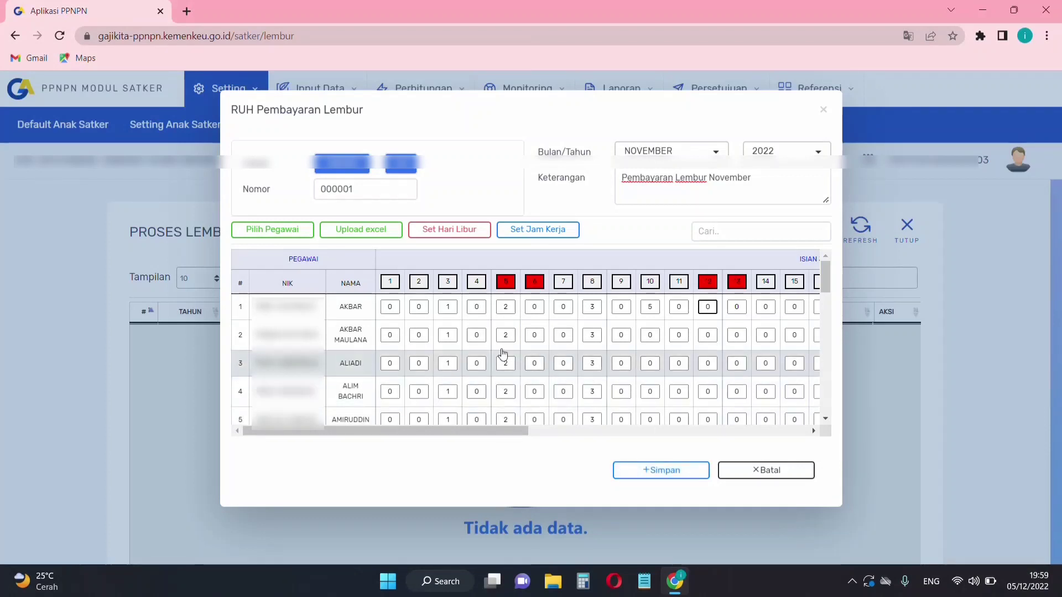
# - Set the first employee's overtime hours to 3 for 13 November, and save the November overtime payment as correct
pyautogui.click(744, 305)
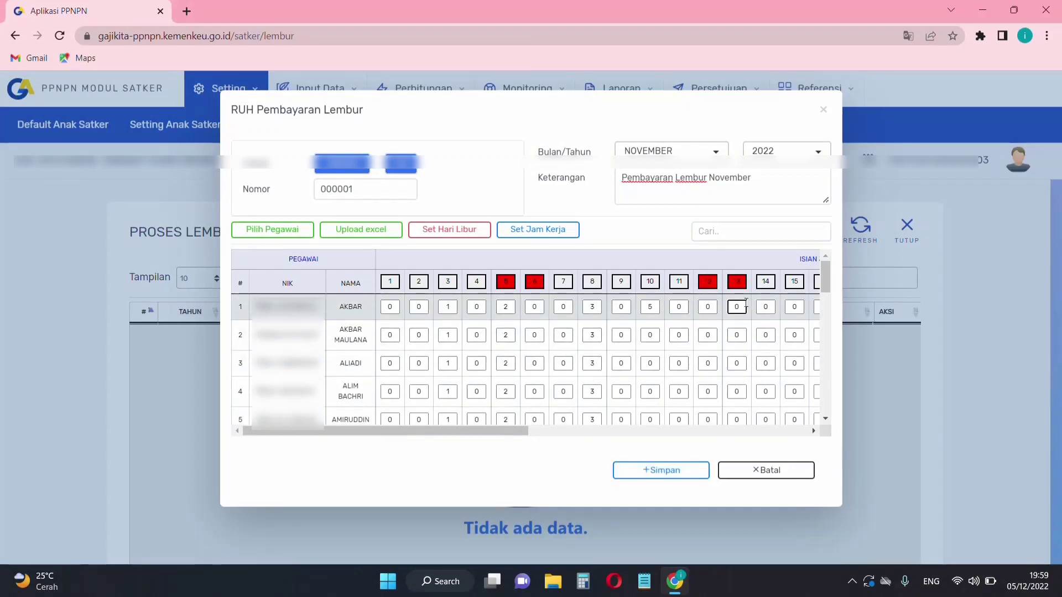
pyautogui.write('3')
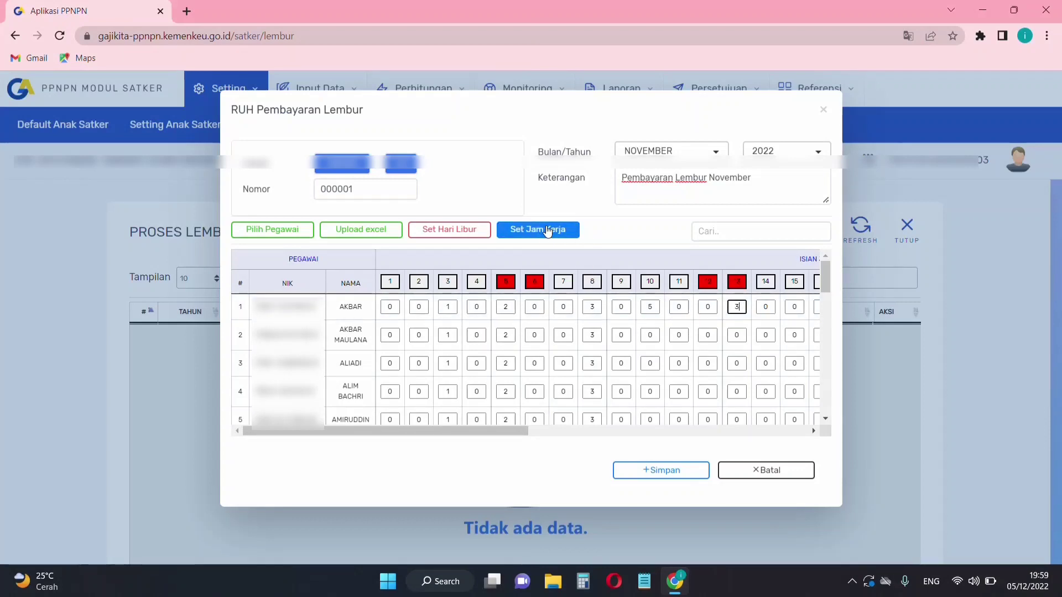
pyautogui.click(669, 473)
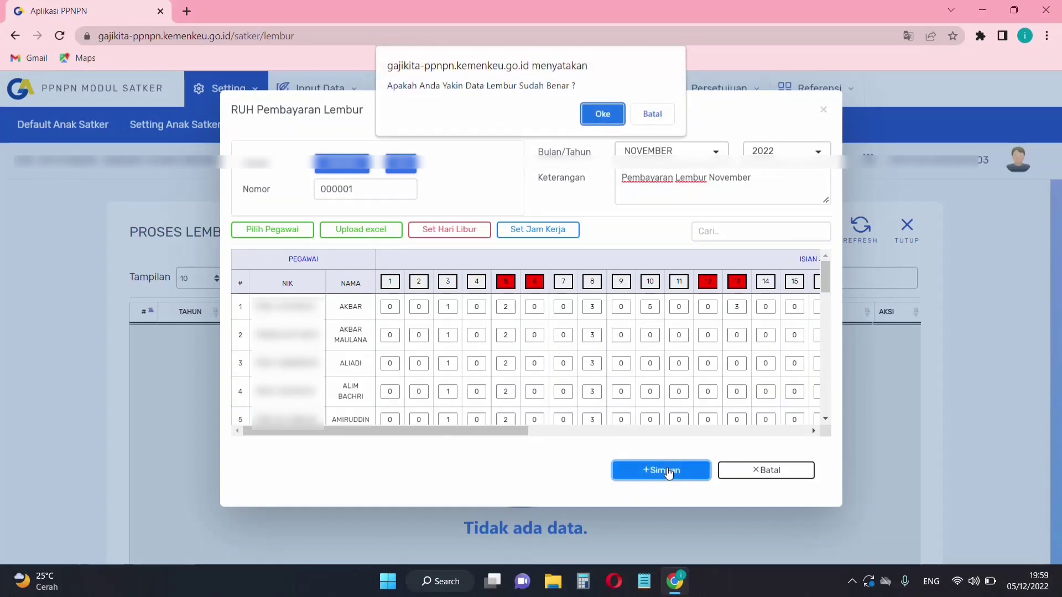
pyautogui.click(594, 117)
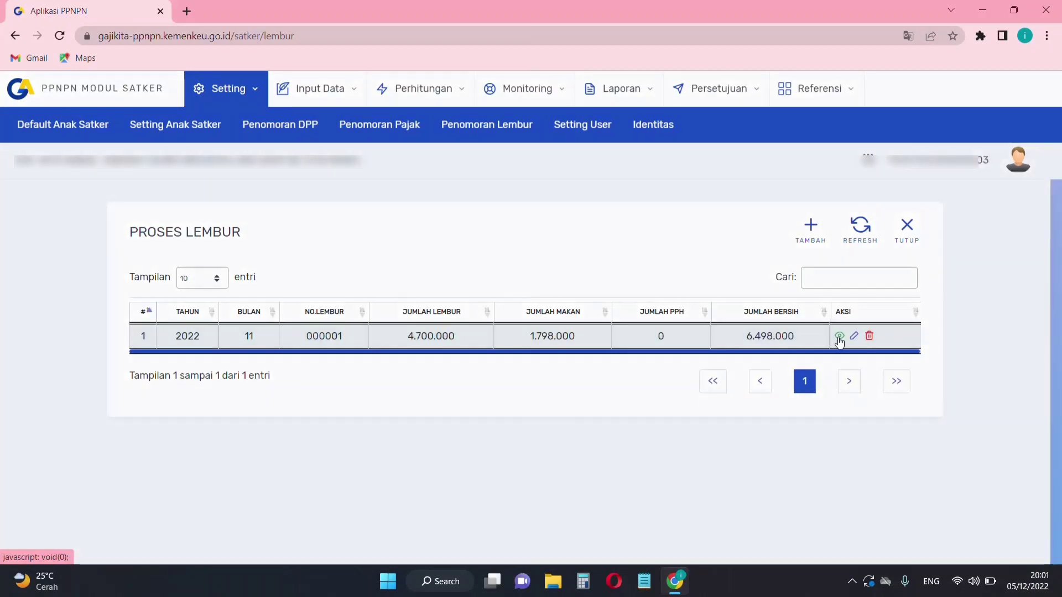
# - Open the saved November 2022 overtime record and examine its day counts, meal and overtime amounts, and hours per date
pyautogui.click(839, 338)
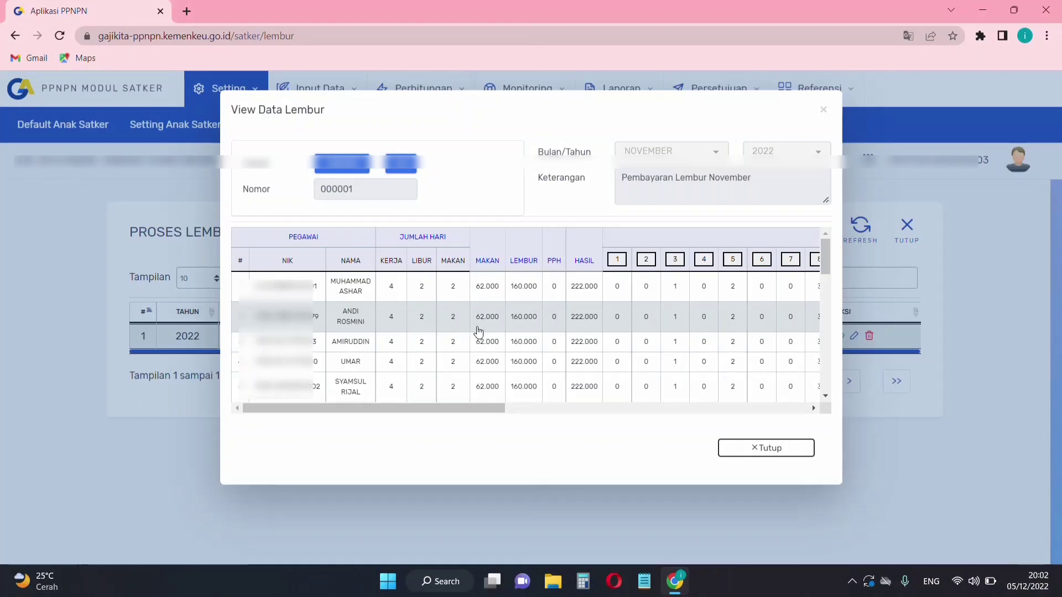
pyautogui.hscroll(1, 479, 331)
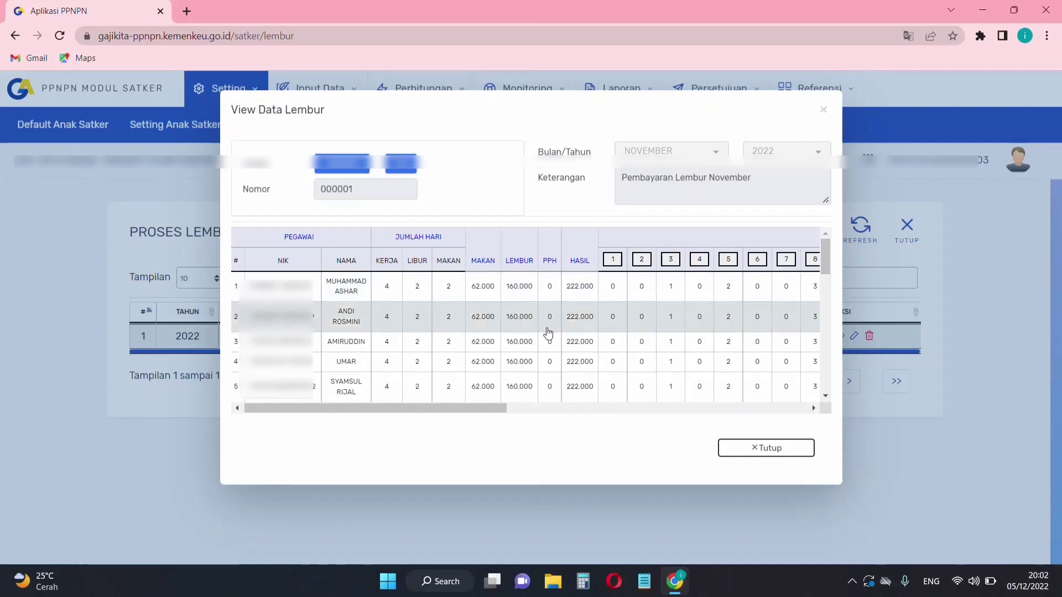
pyautogui.hscroll(1, 545, 335)
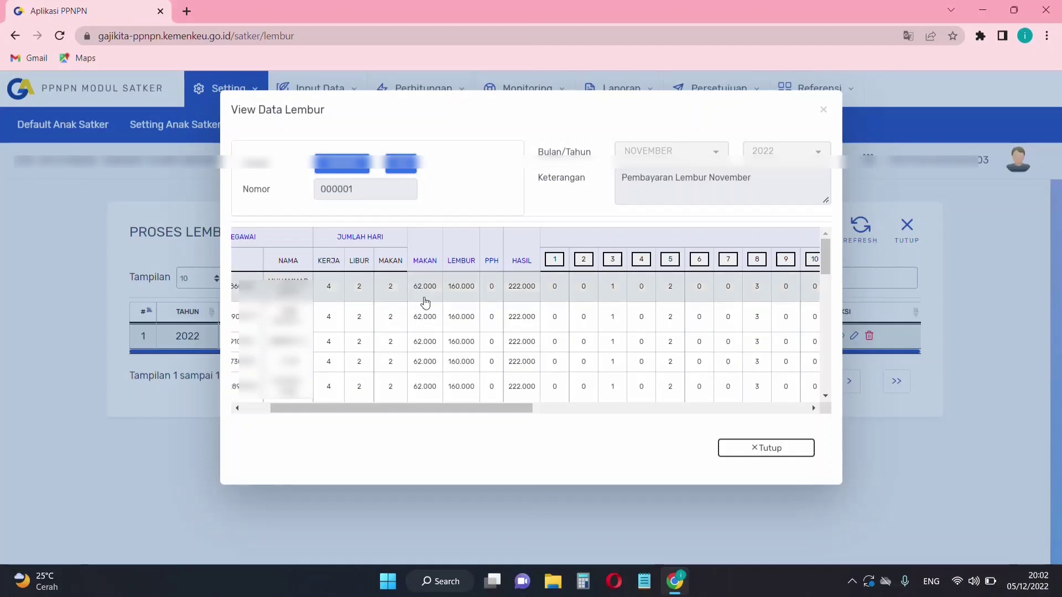
pyautogui.hscroll(1, 572, 284)
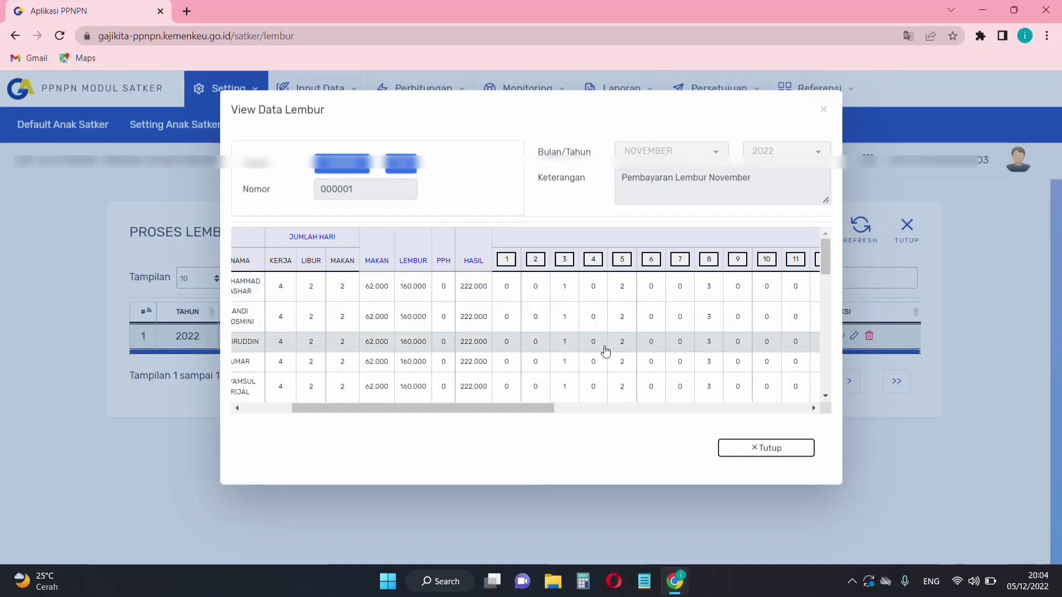
pyautogui.hscroll(-1, 606, 351)
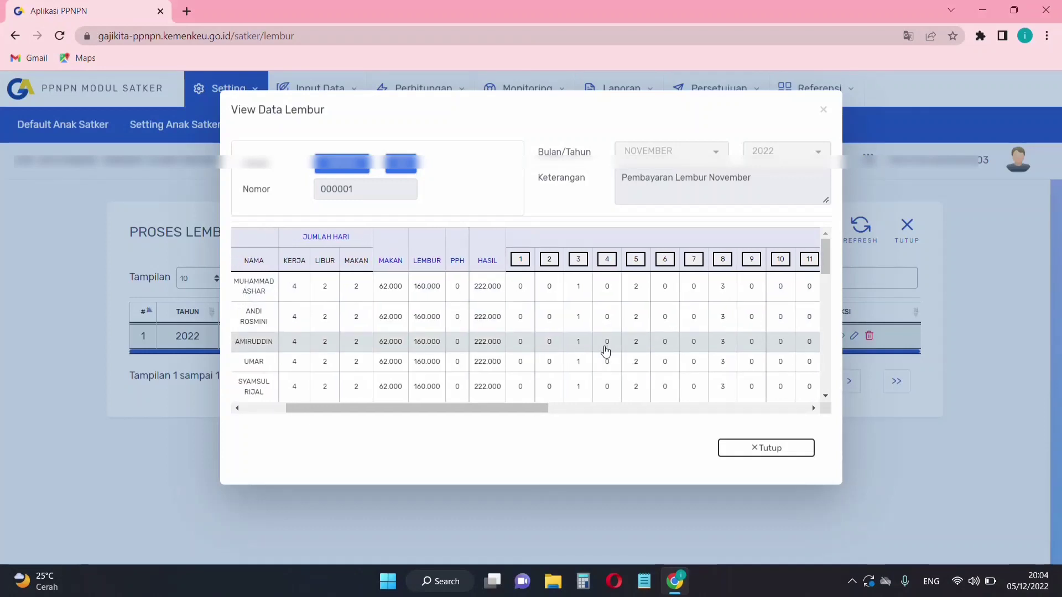
# - Find the employee with individually entered hours on dates 10 and 13 and examine that row's hours, day counts and amounts
pyautogui.scroll(-3, 606, 351)
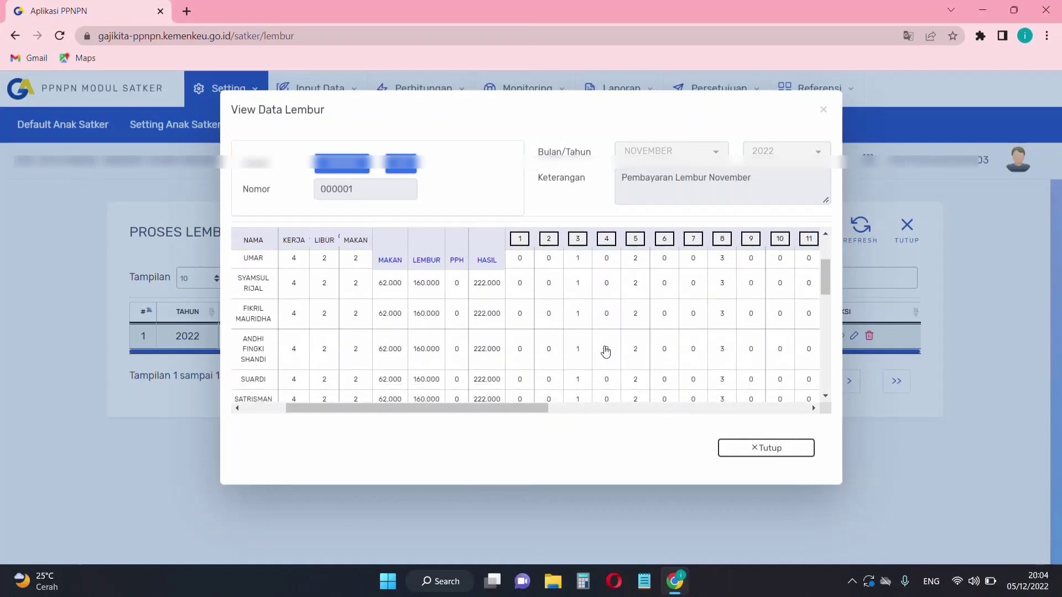
pyautogui.scroll(-5, 606, 351)
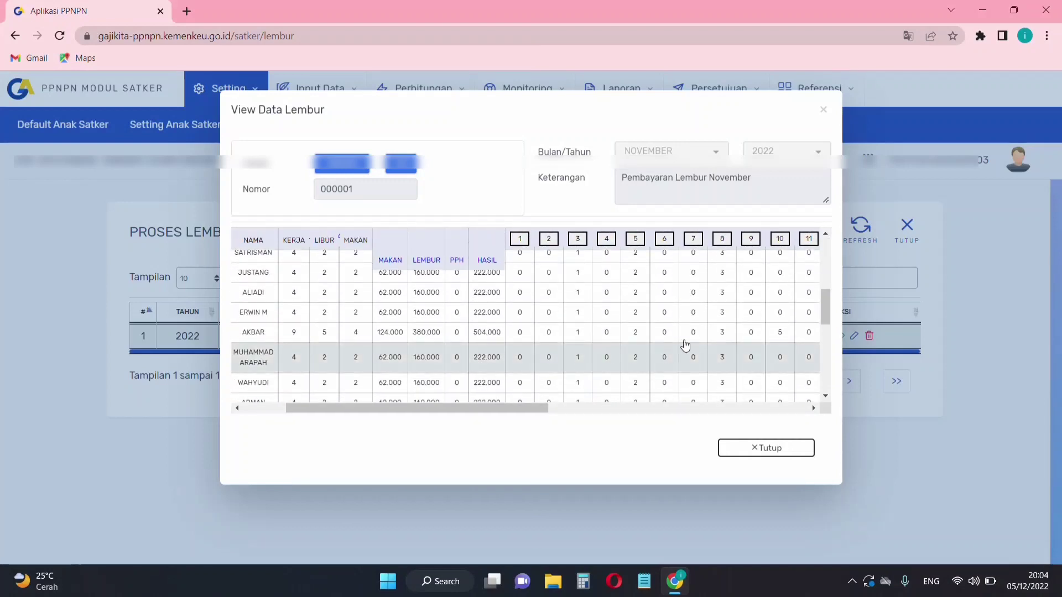
pyautogui.hscroll(5, 685, 345)
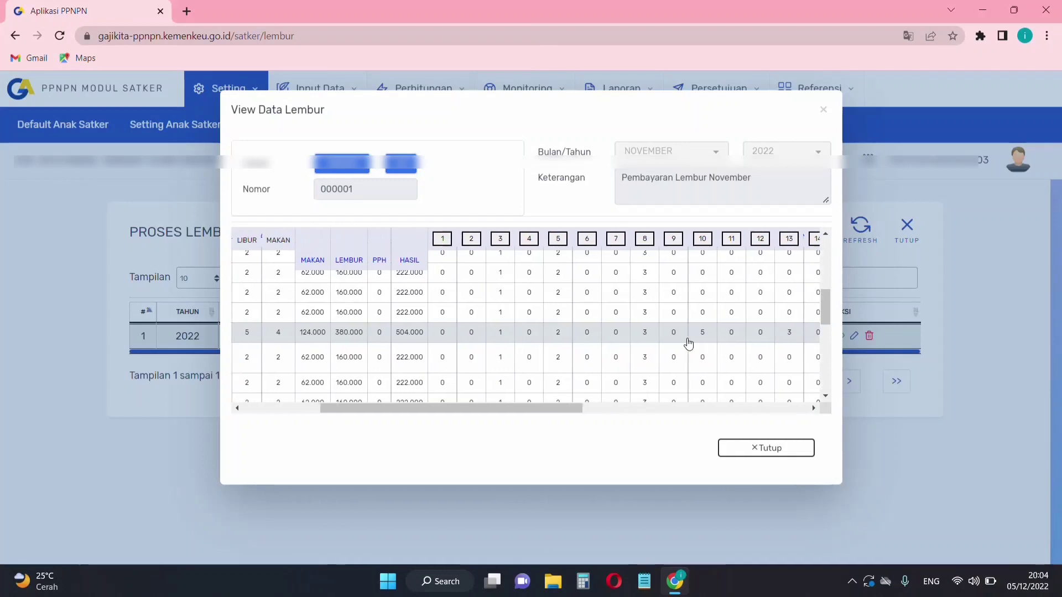
pyautogui.hscroll(-1, 689, 344)
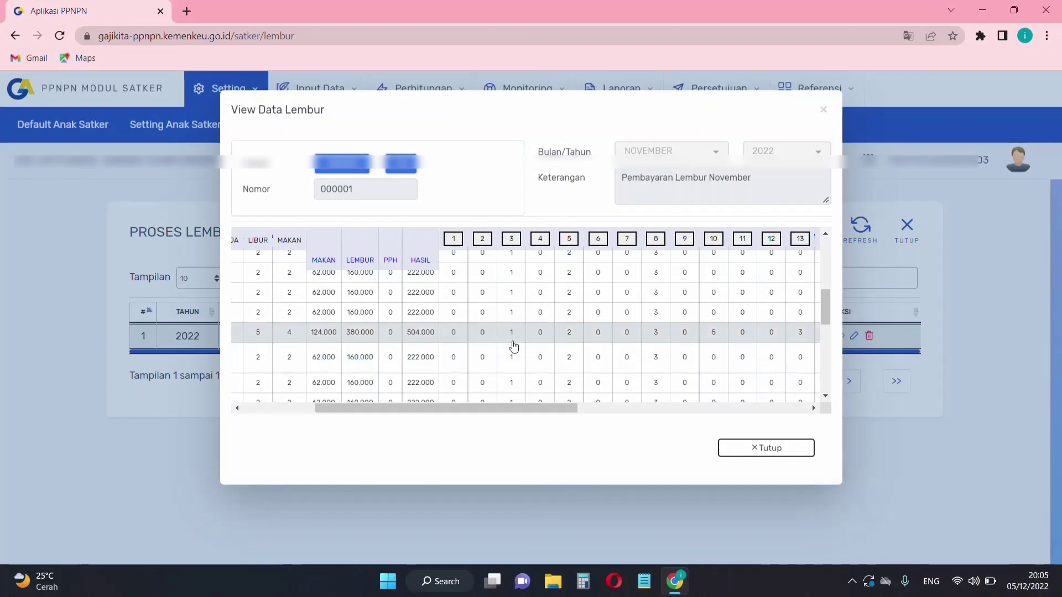
pyautogui.hscroll(-2, 355, 334)
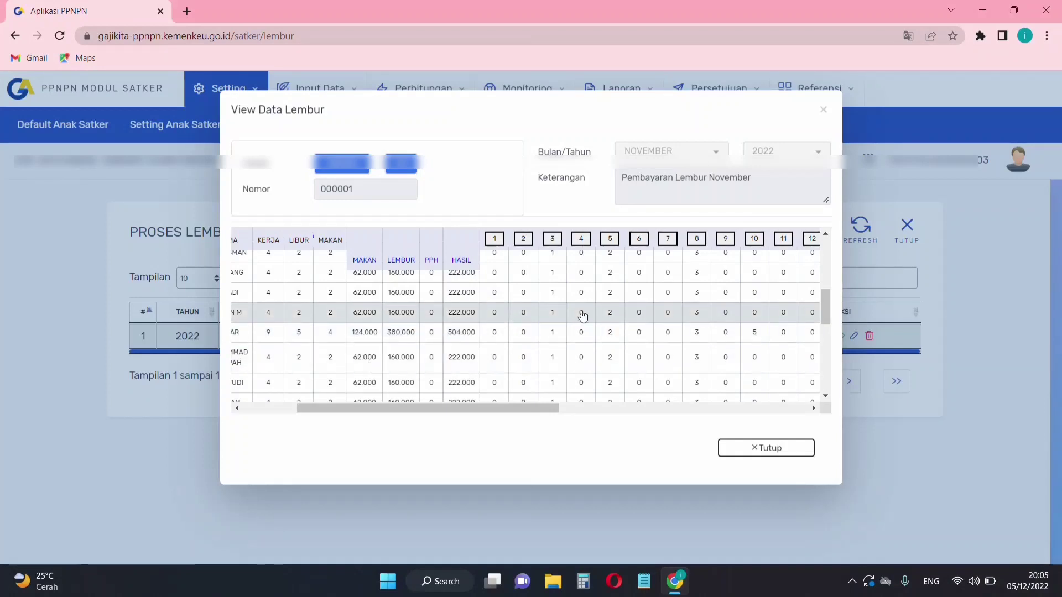
pyautogui.hscroll(2, 614, 339)
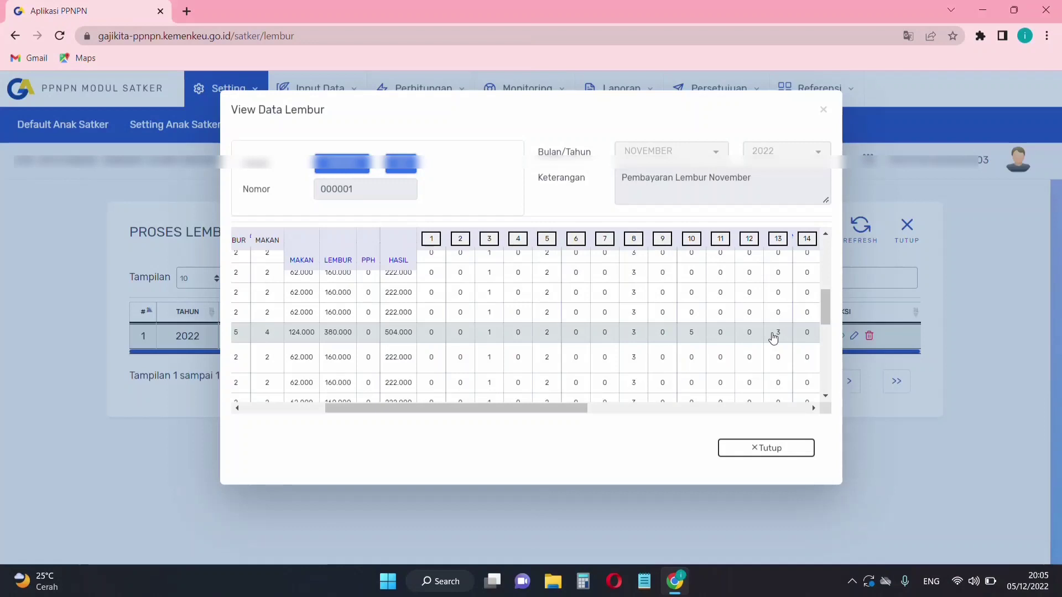
pyautogui.hscroll(-1, 578, 348)
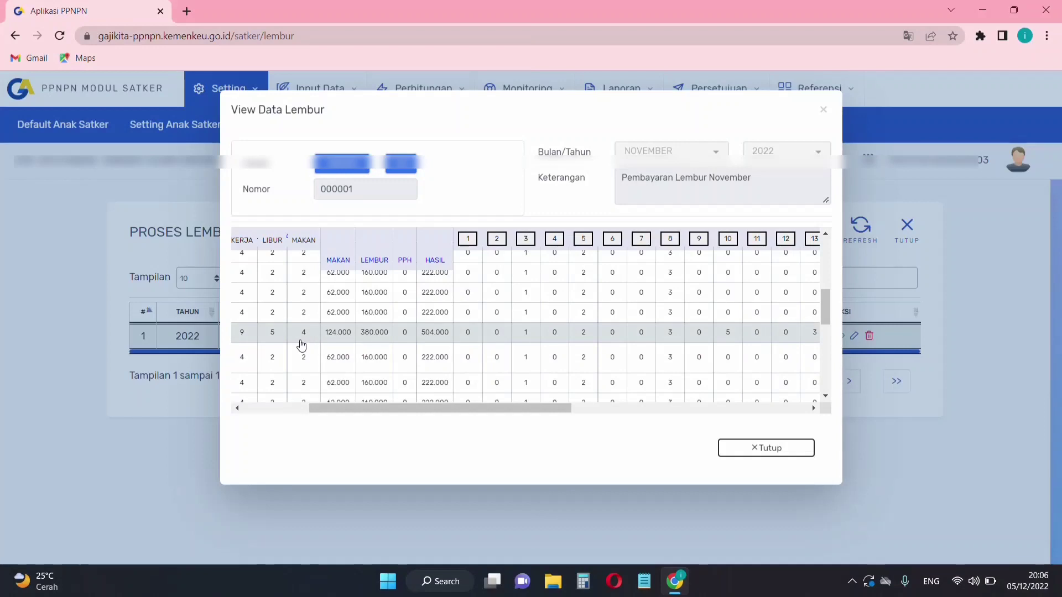
pyautogui.hscroll(-1, 301, 345)
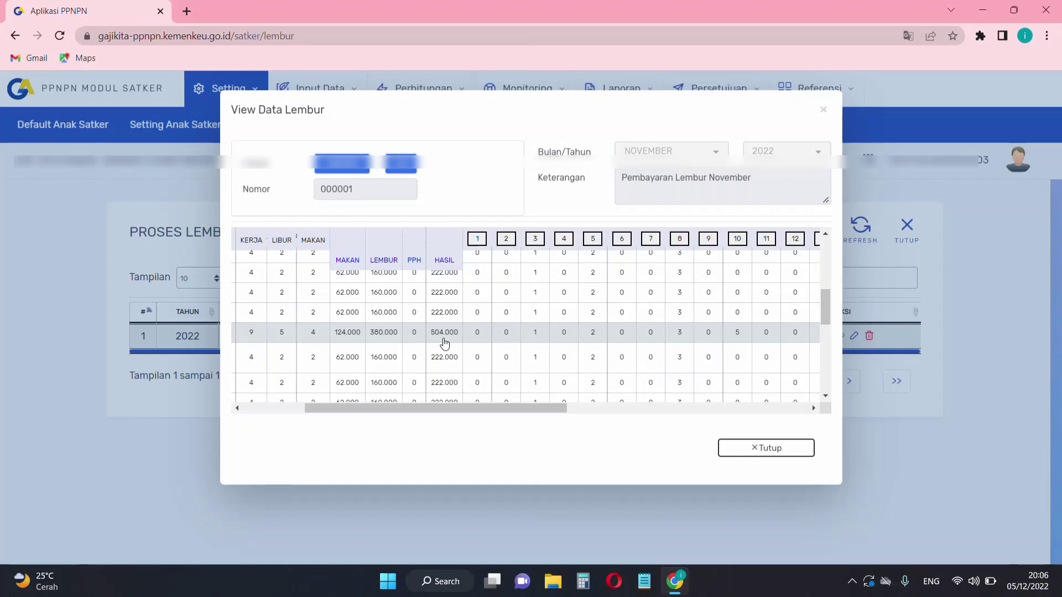
# - Review the remaining employees' overtime rows down to the end of the list and close the overtime data view
pyautogui.hscroll(3, 551, 352)
pyautogui.scroll(-1, 551, 353)
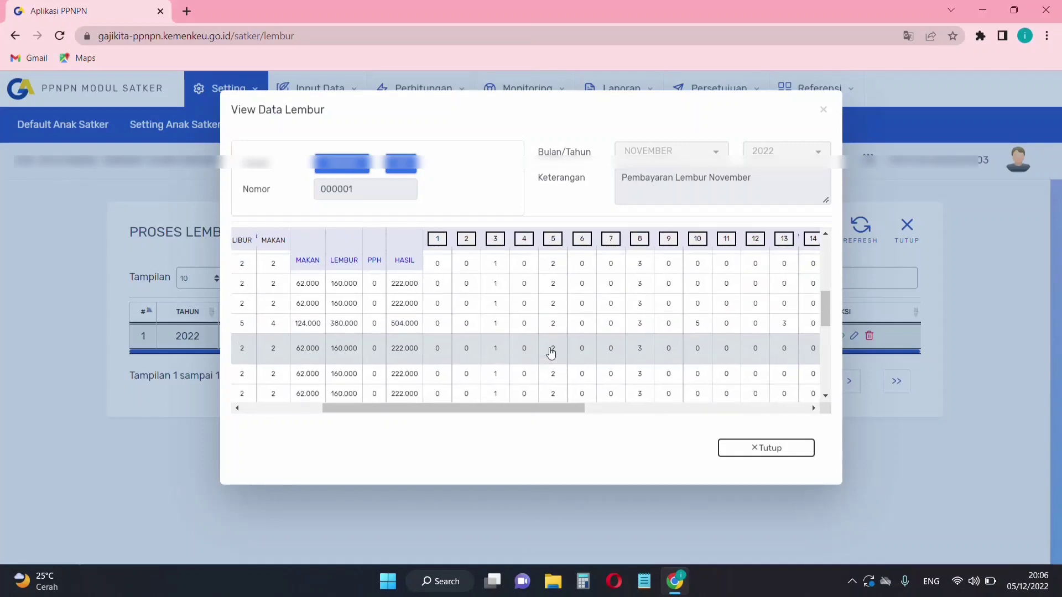
pyautogui.hscroll(-3, 551, 353)
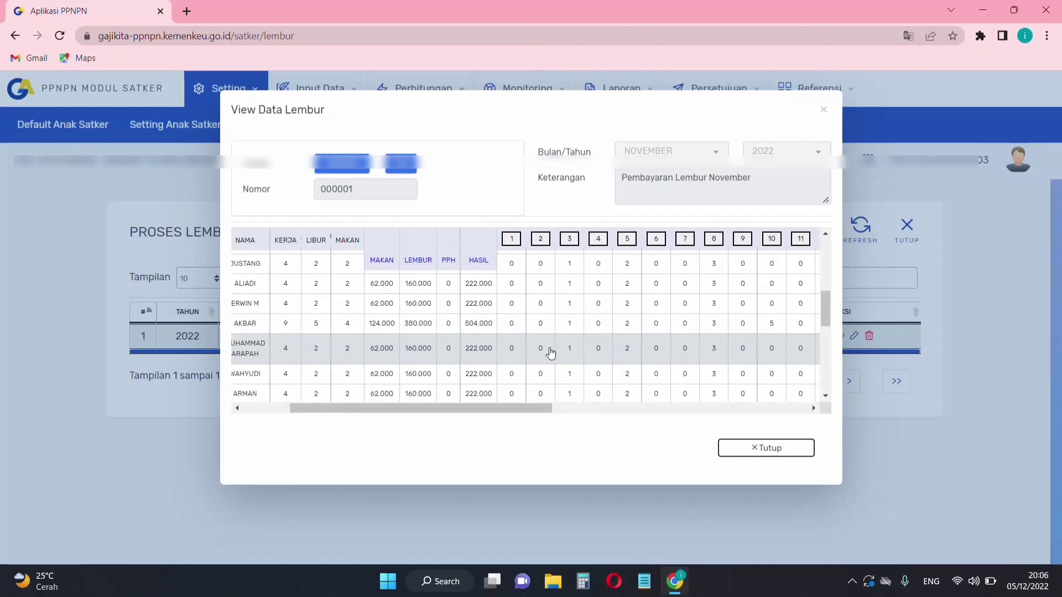
pyautogui.scroll(-5, 452, 348)
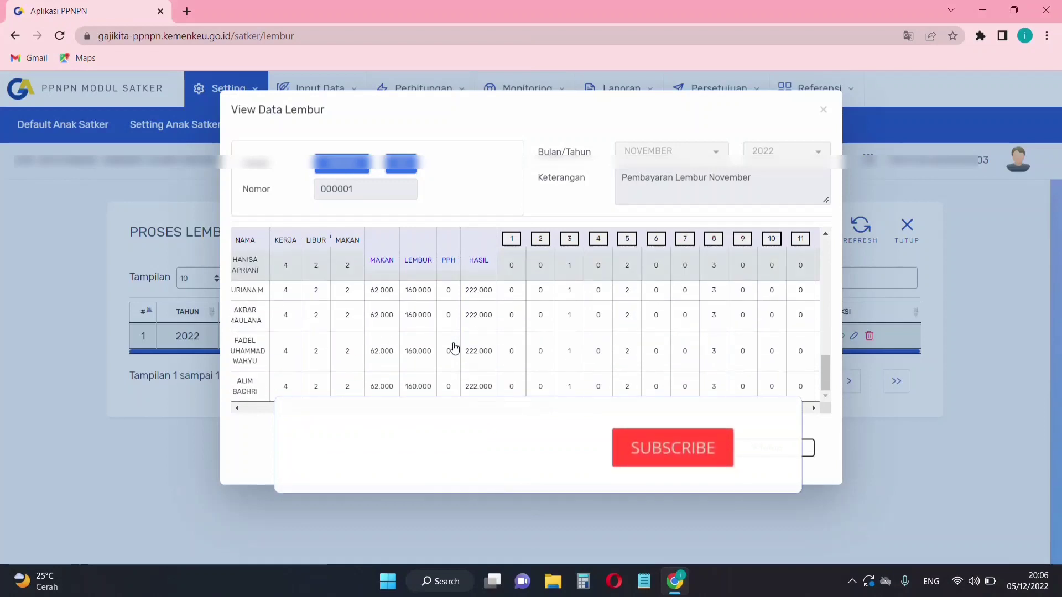
pyautogui.scroll(-5, 453, 347)
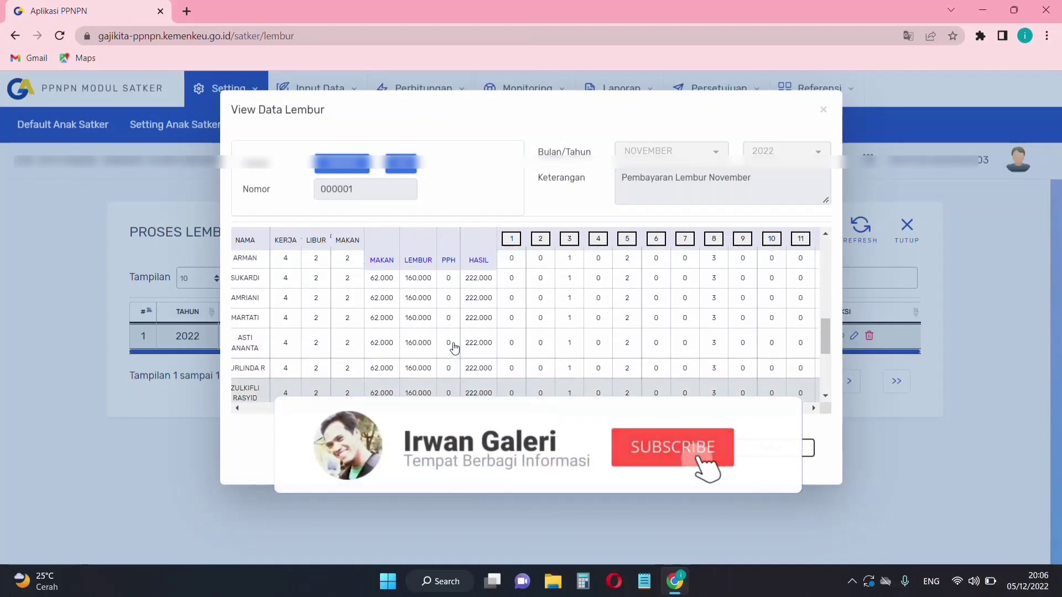
pyautogui.scroll(5, 454, 348)
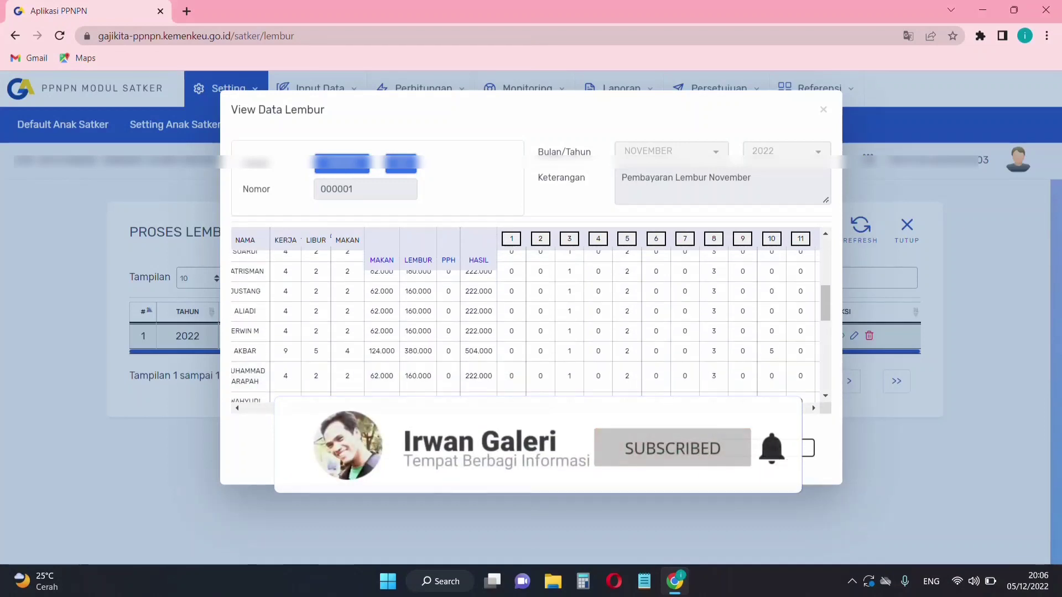
pyautogui.click(750, 447)
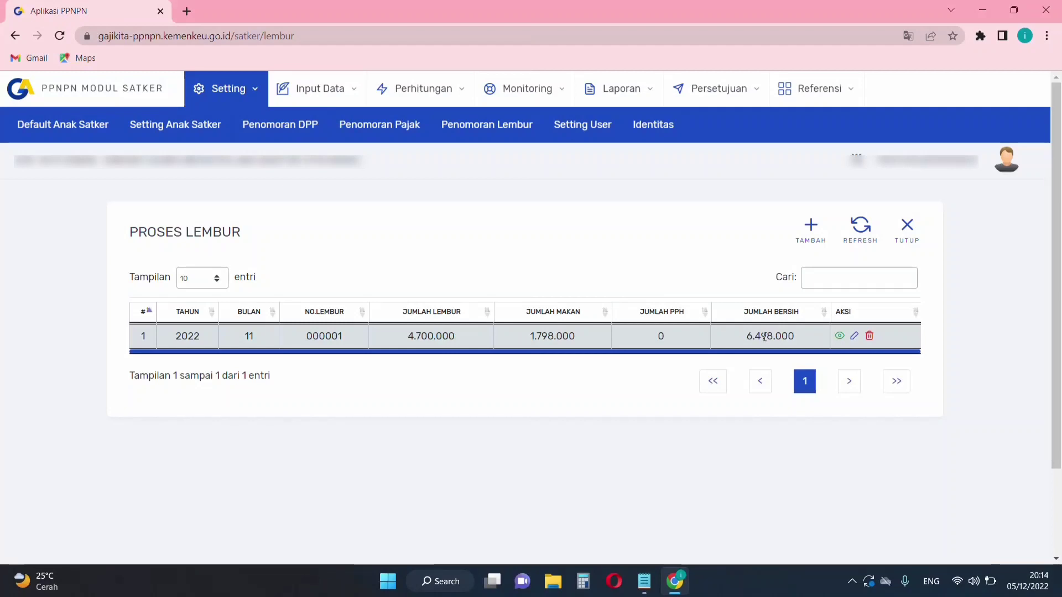
# - Display the November 2022 entries in Cetak Pembayaran Lembur and open the signatory parameters for the first entry
pyautogui.click(652, 95)
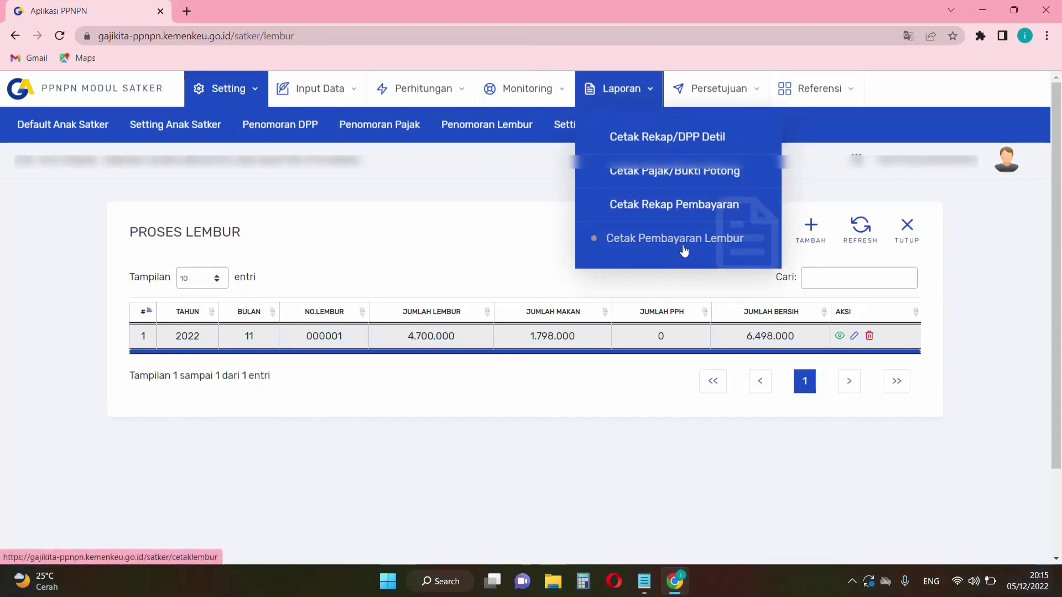
pyautogui.click(684, 250)
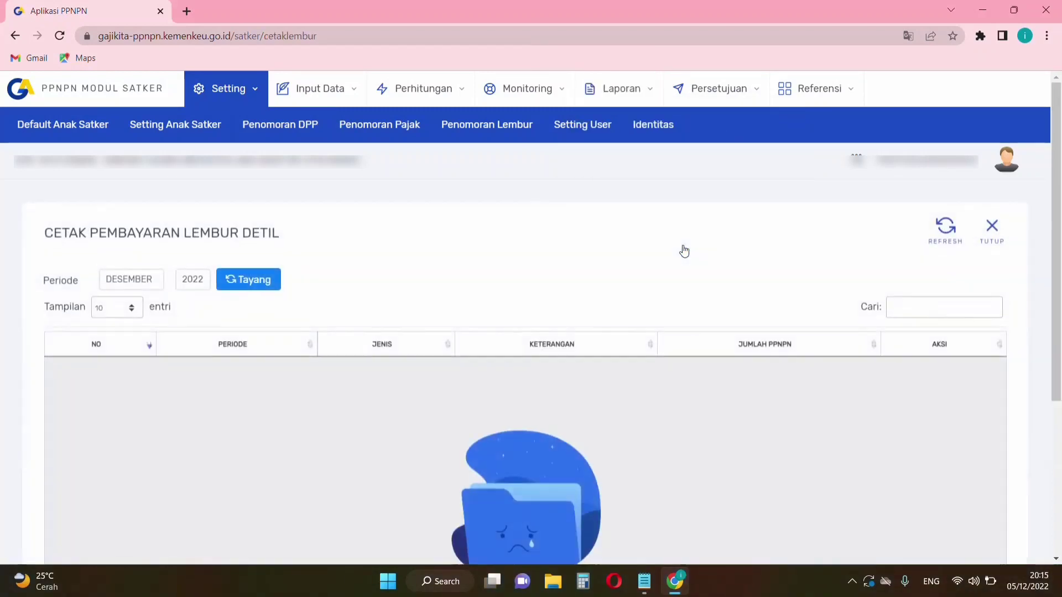
pyautogui.click(147, 283)
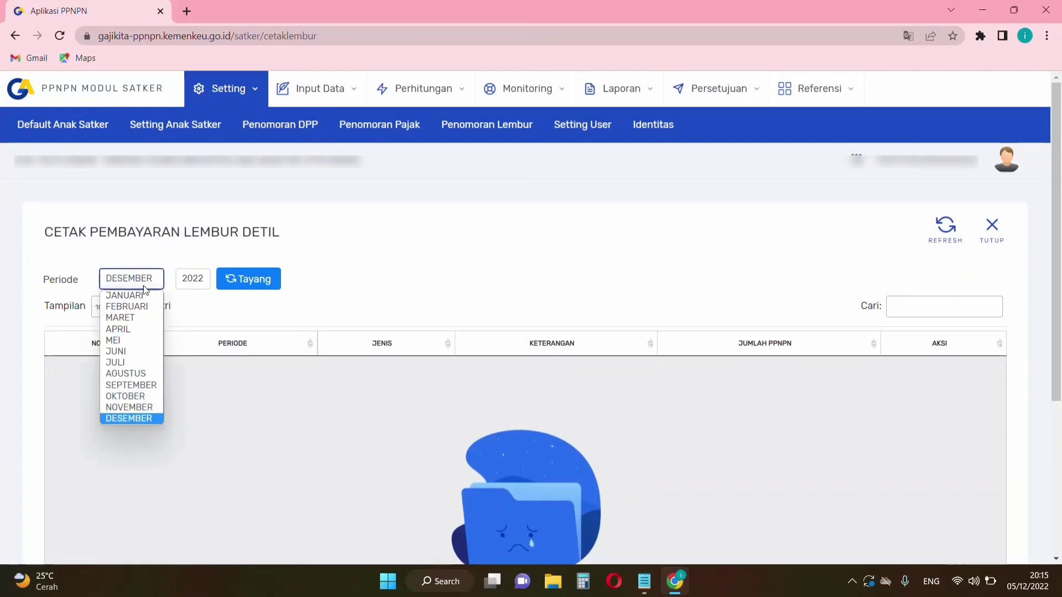
pyautogui.click(144, 411)
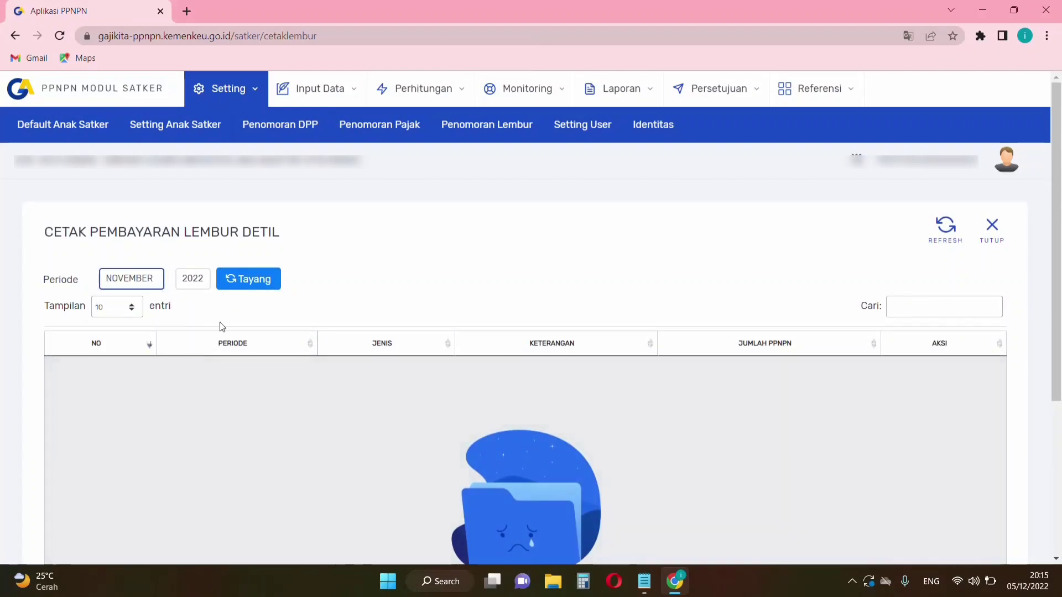
pyautogui.click(249, 286)
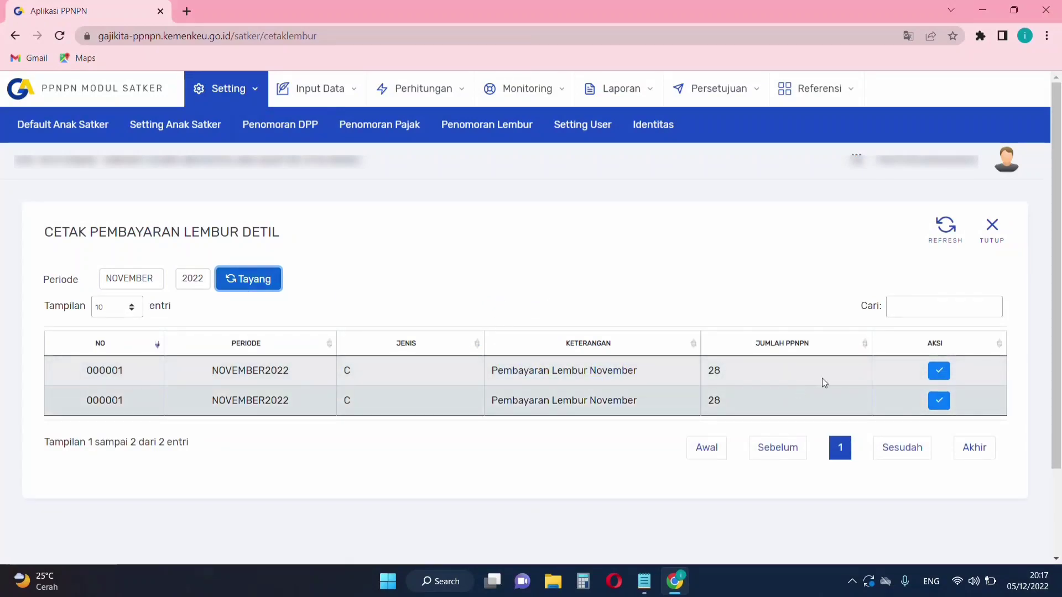
pyautogui.click(942, 372)
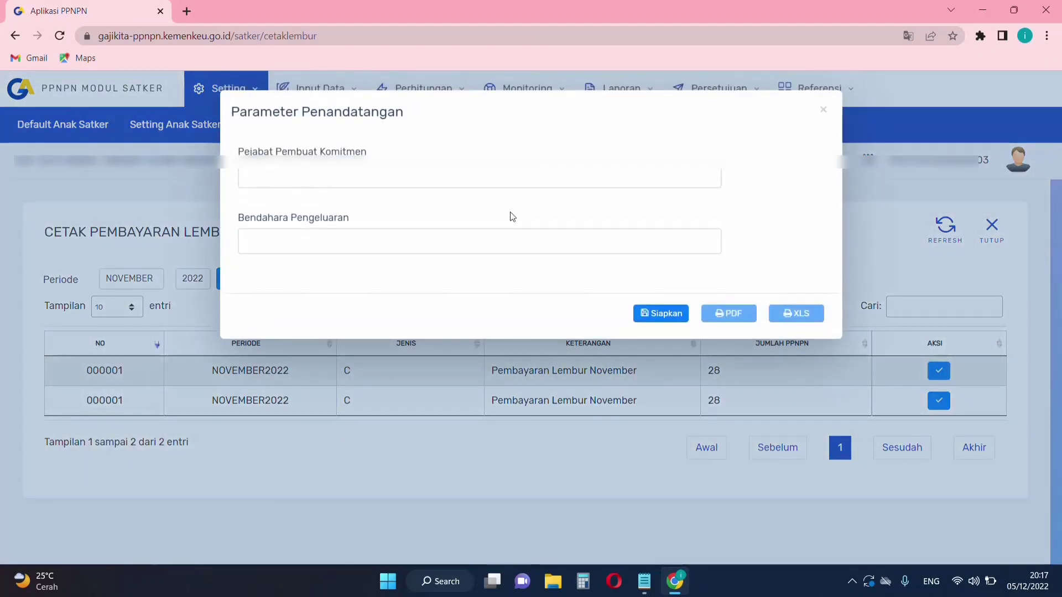
# - Select the Pejabat Pembuat Komitmen and Bendahara Pengeluaran signatories and generate the November 2022 overtime payment report as PDF
pyautogui.click(359, 182)
pyautogui.click(354, 200)
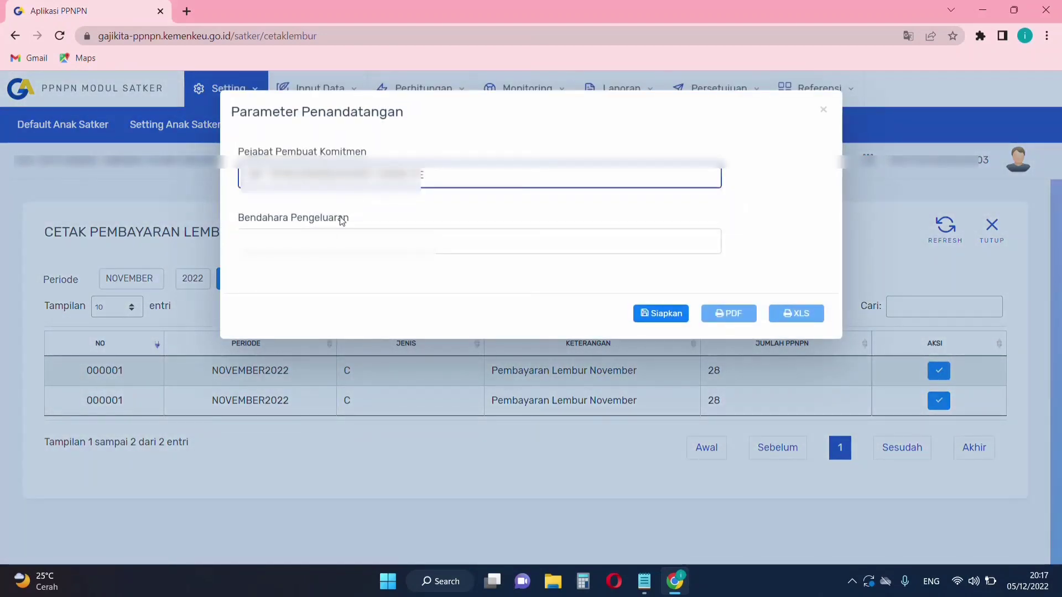
pyautogui.click(342, 239)
pyautogui.click(325, 262)
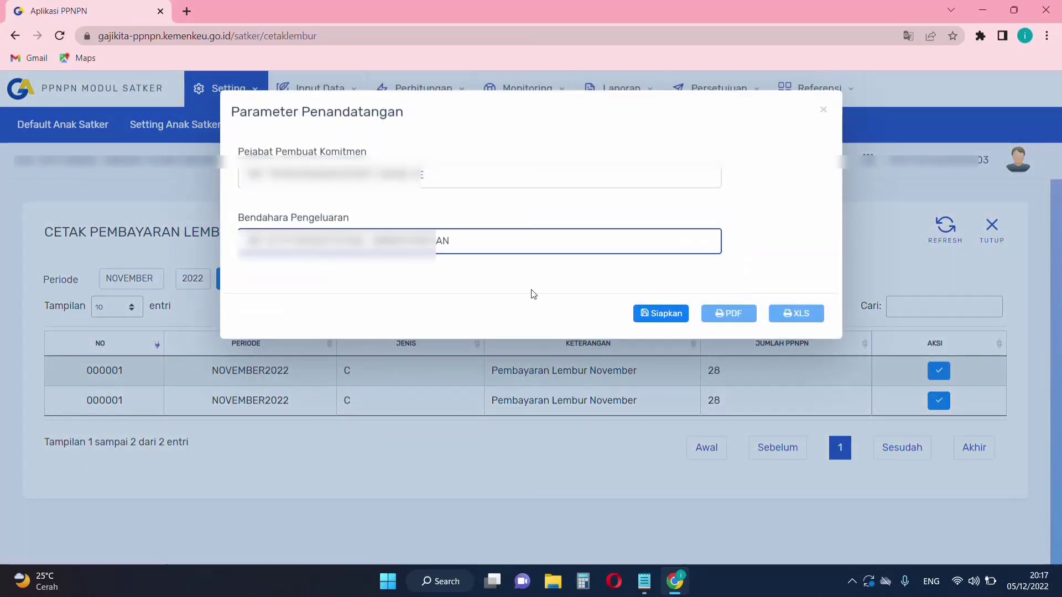
pyautogui.click(669, 315)
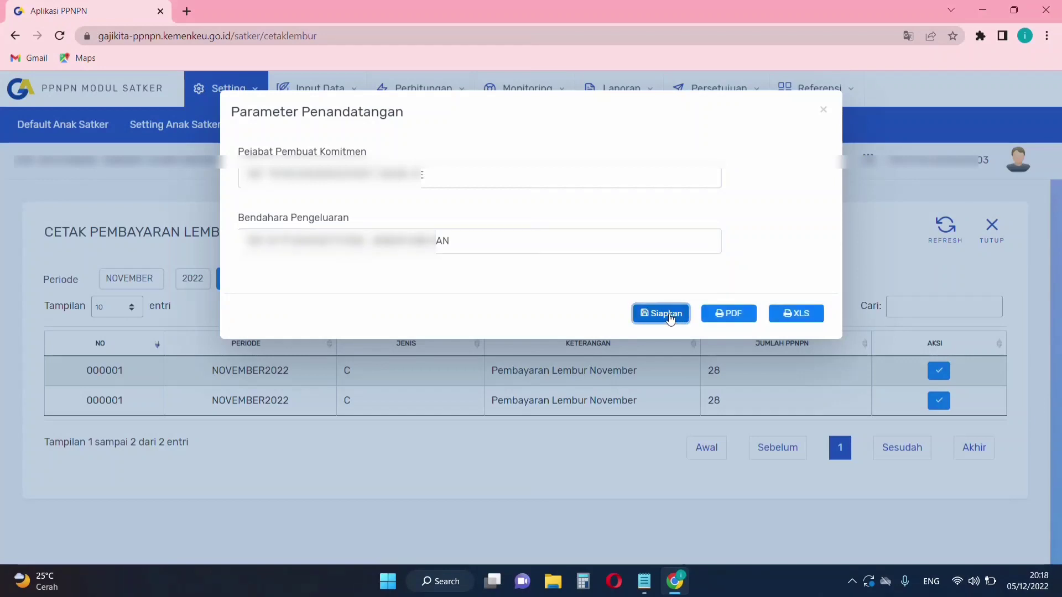
pyautogui.click(733, 313)
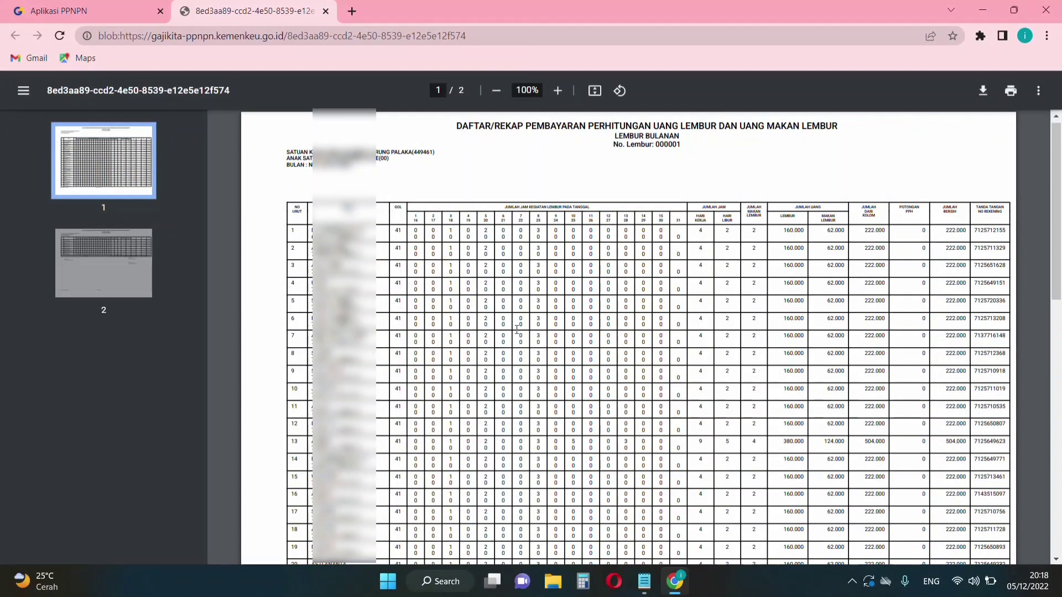
# - Examine the first page of the overtime payment report, checking hours per date, hour totals, overtime and meal amounts for each employee
pyautogui.scroll(-1, 517, 330)
pyautogui.scroll(1, 517, 330)
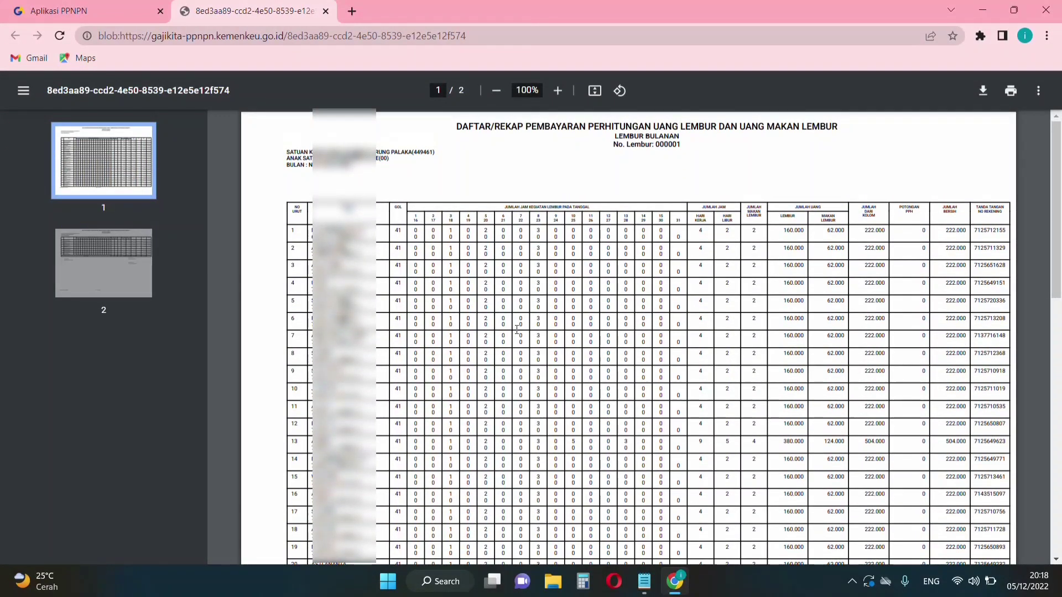
pyautogui.scroll(-1, 516, 329)
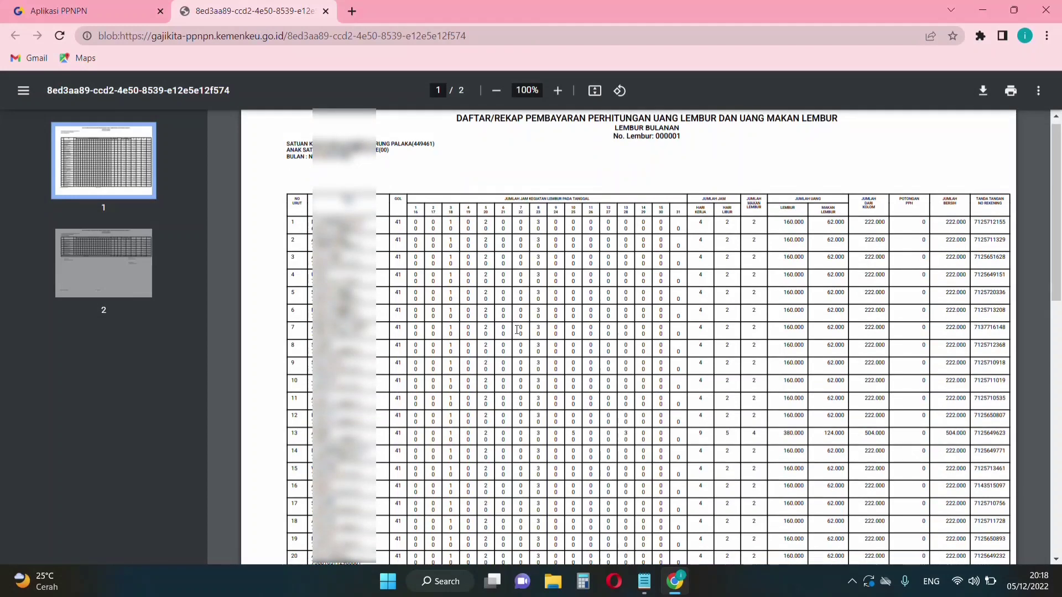
pyautogui.scroll(-1, 517, 329)
pyautogui.scroll(1, 517, 330)
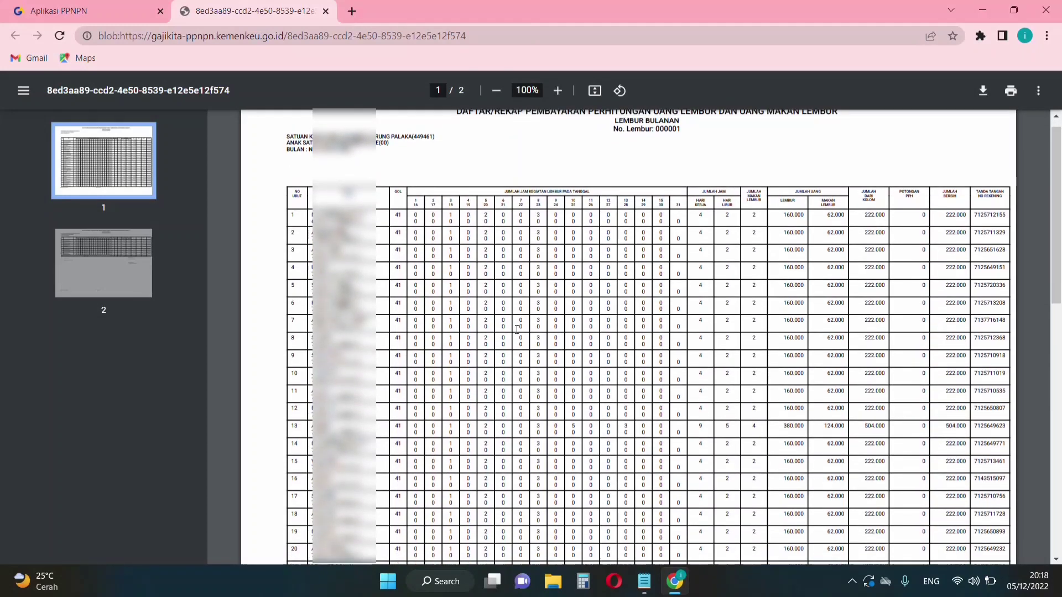
pyautogui.scroll(-1, 517, 330)
pyautogui.scroll(-5, 516, 329)
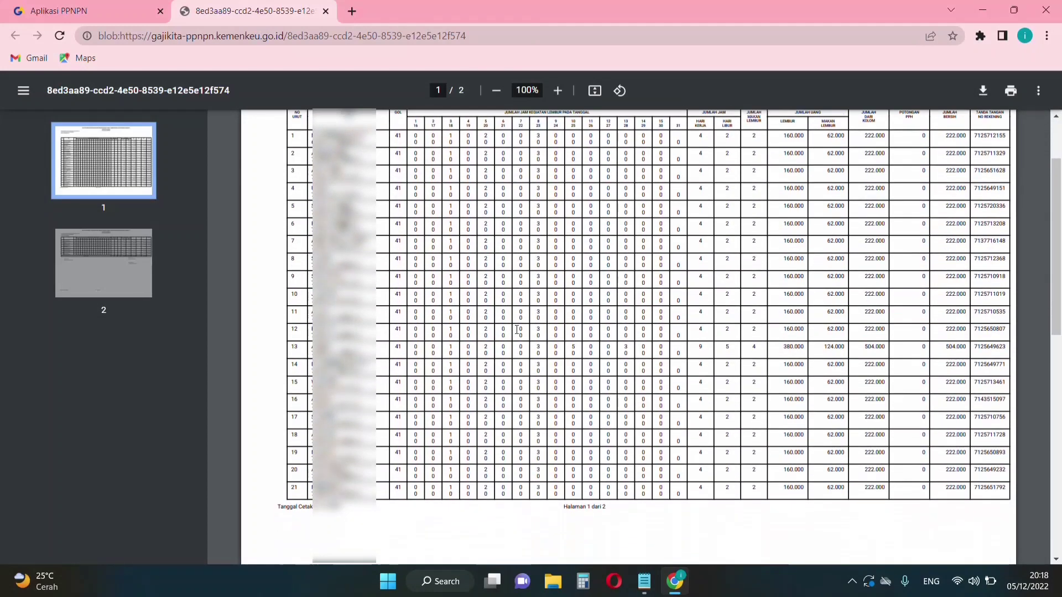
# - Review the report's second page with the remaining employees, grand total row and signature blocks, and return to the Aplikasi PPNPN page
pyautogui.scroll(-4, 516, 329)
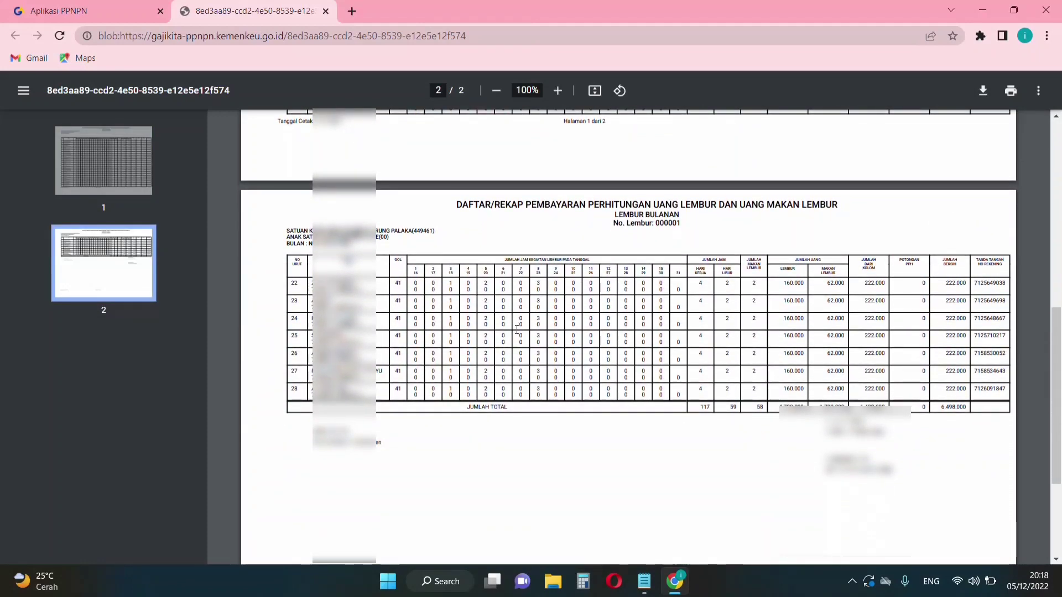
pyautogui.scroll(-1, 516, 330)
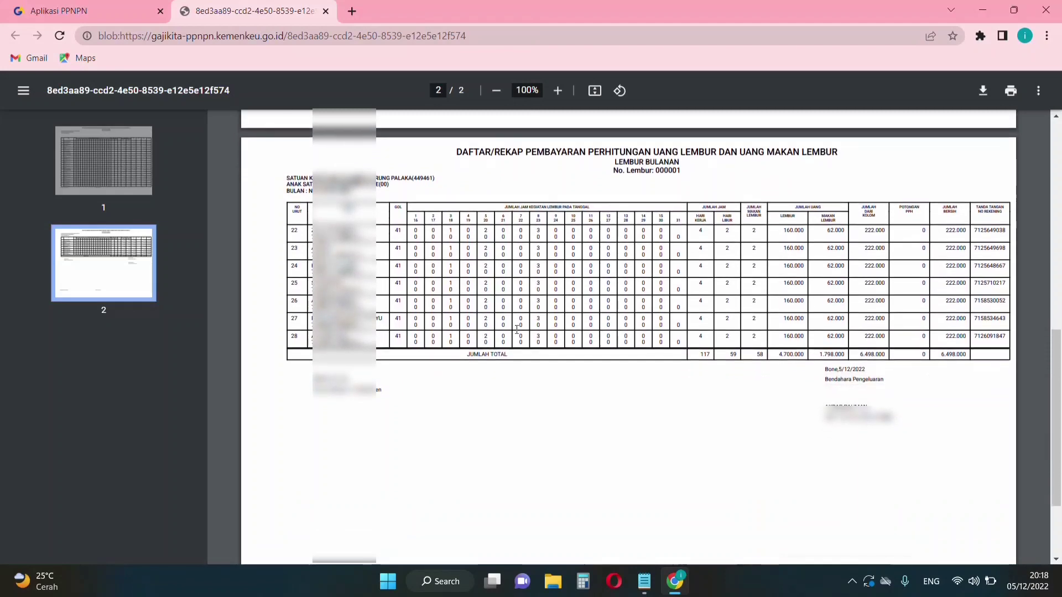
pyautogui.scroll(-1, 517, 330)
pyautogui.scroll(3, 516, 330)
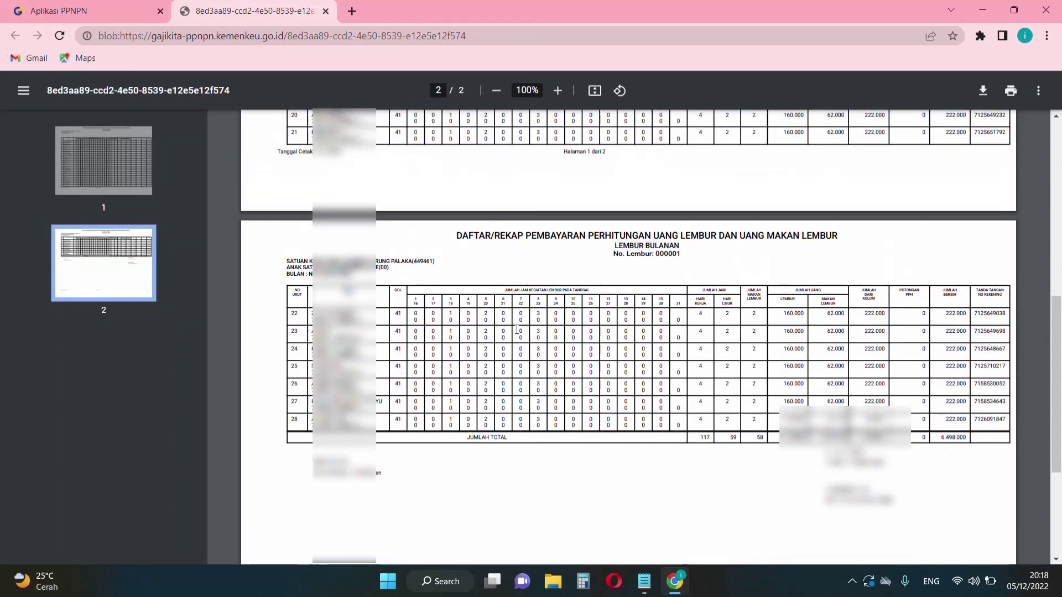
pyautogui.scroll(3, 517, 330)
pyautogui.scroll(-3, 517, 330)
pyautogui.click(102, 17)
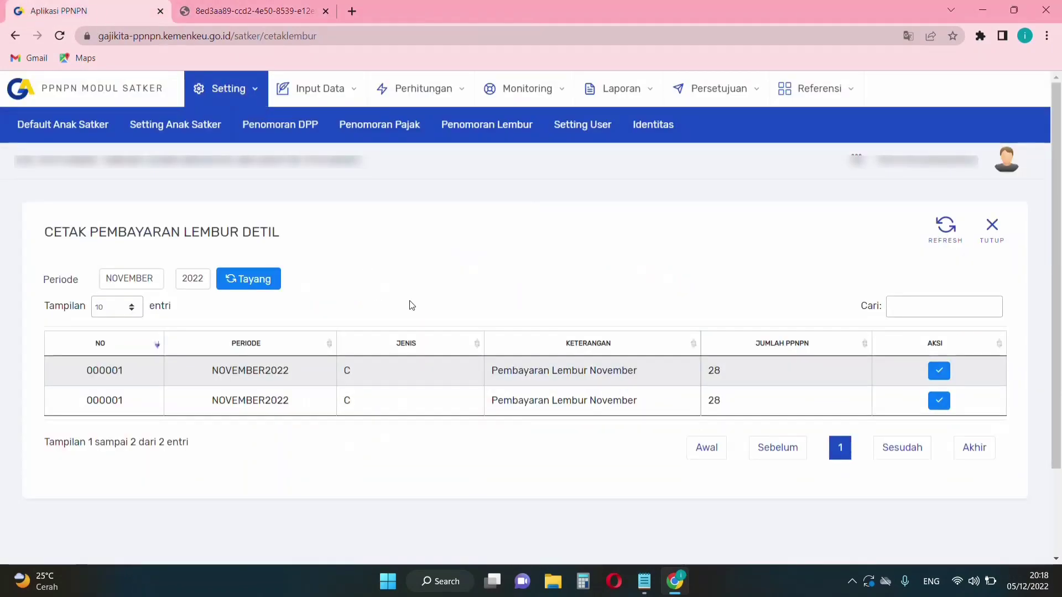